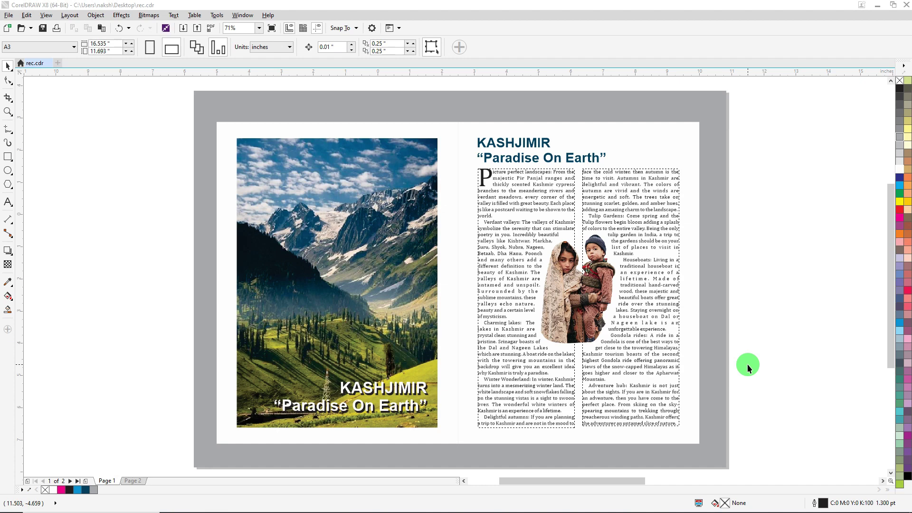
left_click(8, 111)
left_click_drag(194, 135, 731, 456)
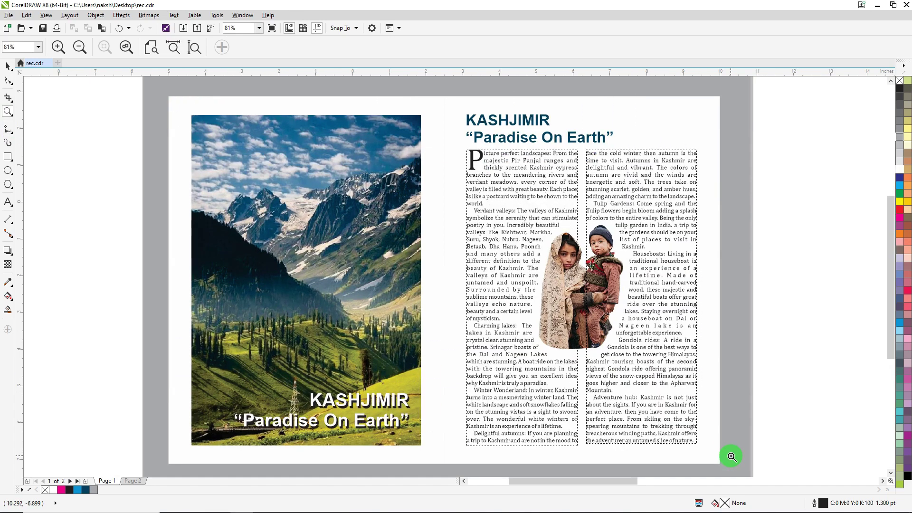
key("F9")
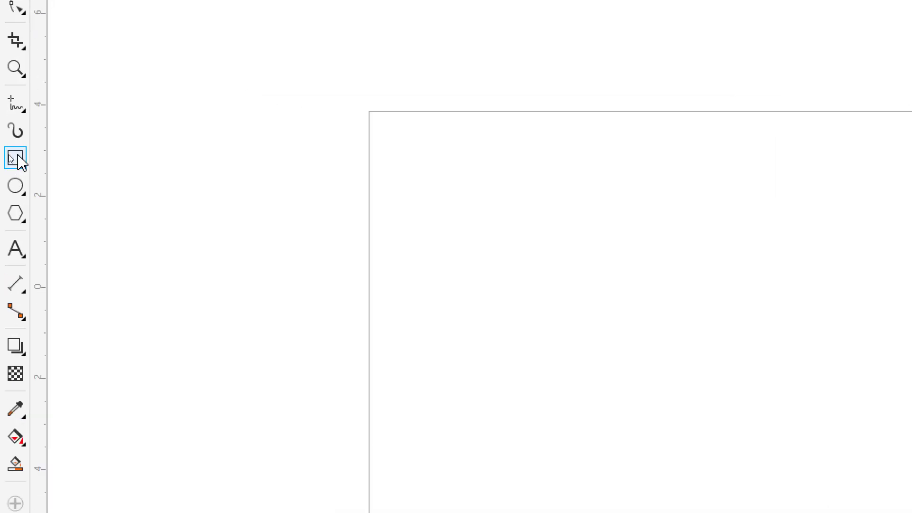
Draw a rectangle on the left half of page 2 and set its size to 7.5 × 10 inches.
left_click(15, 158)
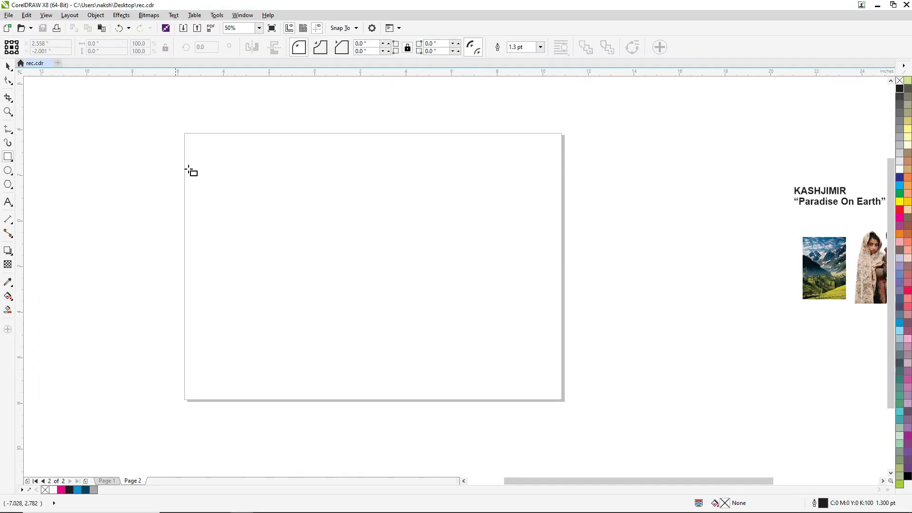
mouse_move(204, 158)
left_mouse_down()
mouse_move(314, 292)
mouse_move(382, 358)
mouse_move(362, 373)
left_mouse_up()
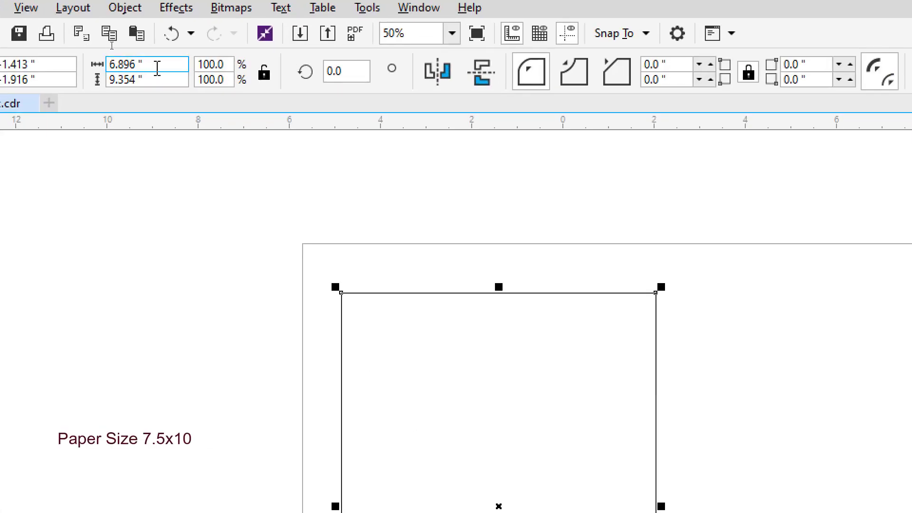
double_click(157, 67)
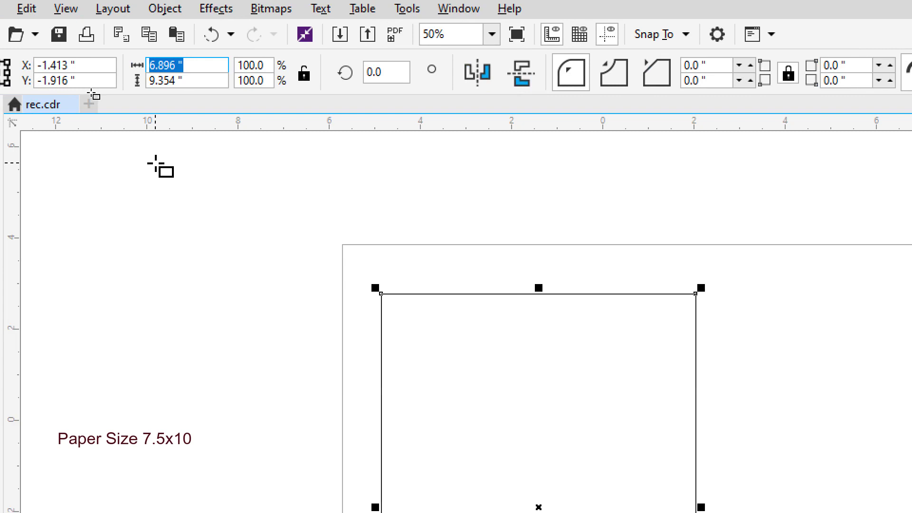
type("7.5")
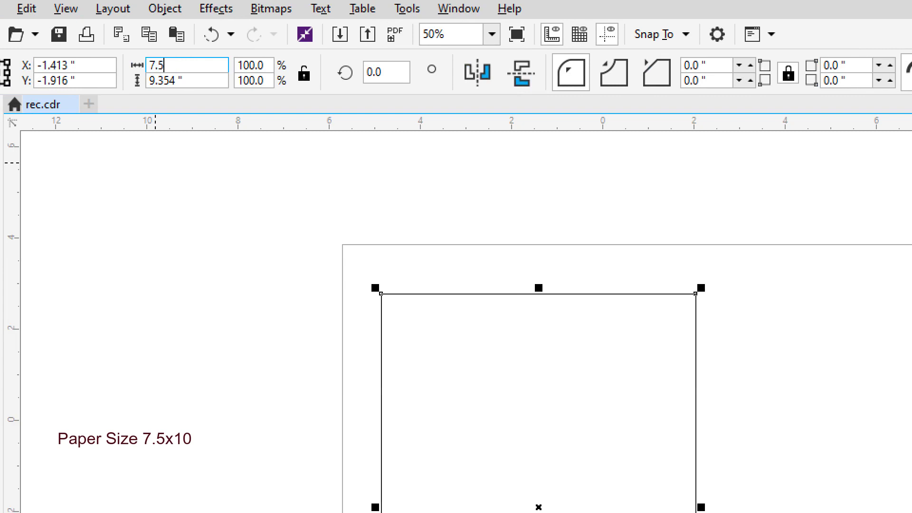
key("Tab")
type("10")
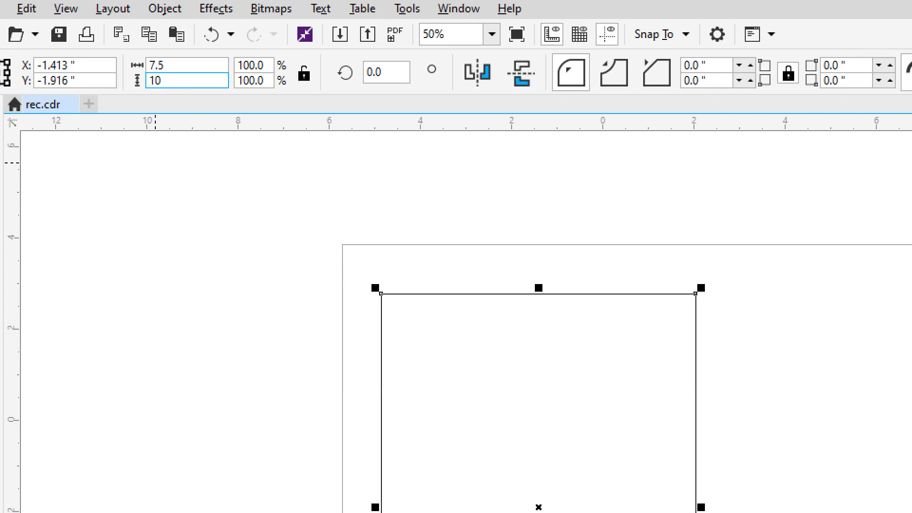
key("Return")
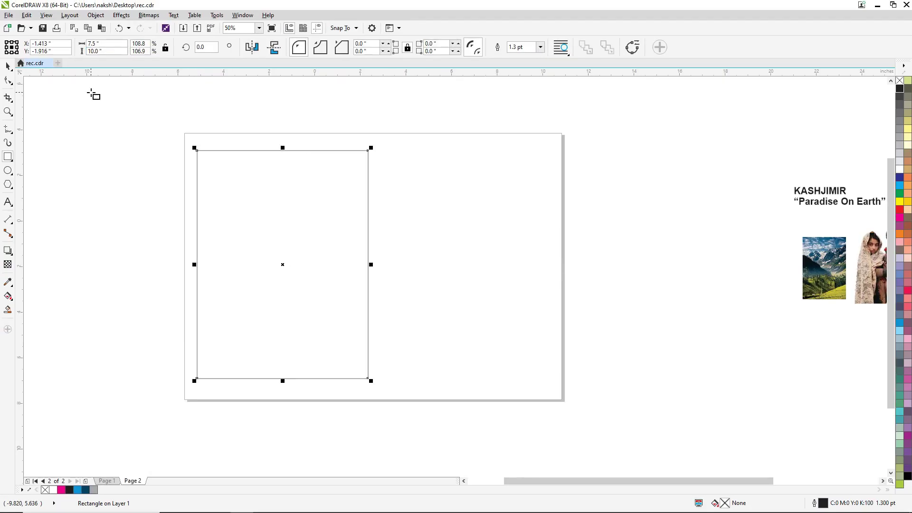
Shift the rectangle slightly to the right and paste a copy of it in place.
left_click(8, 66)
left_click(302, 228)
left_click_drag(302, 229, 308, 229)
right_click(287, 195)
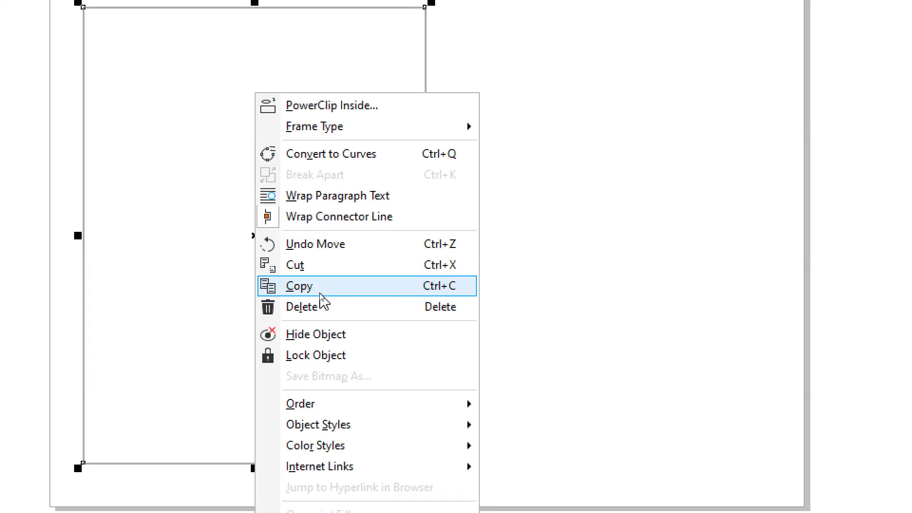
left_click(320, 294)
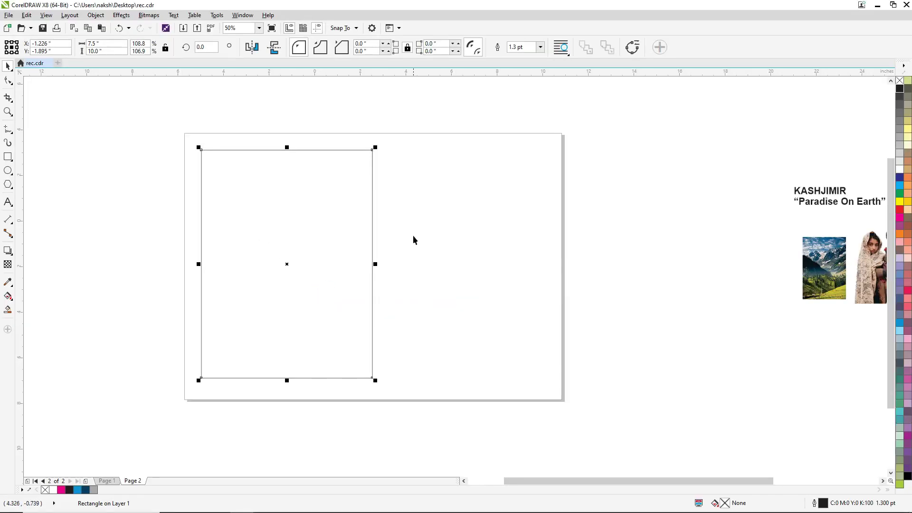
left_click(509, 145)
right_click(509, 147)
left_click(436, 282)
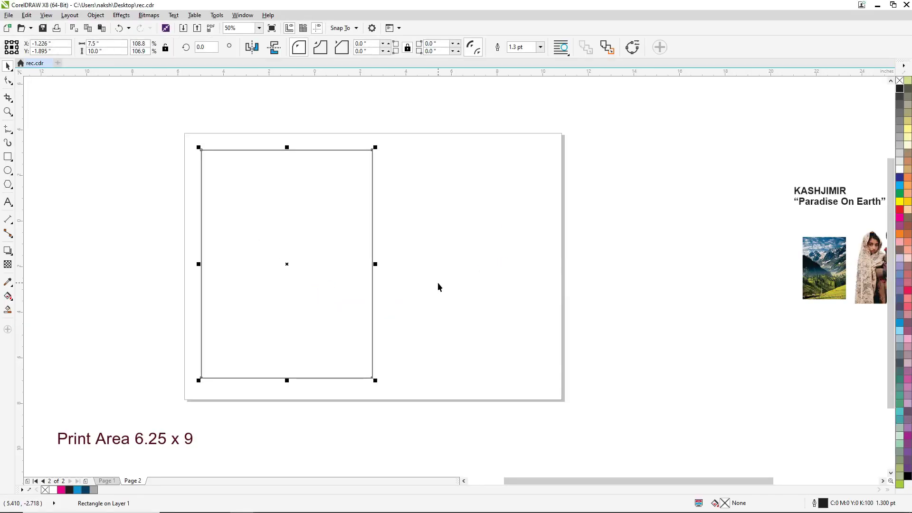
Resize the pasted copy to the print area of 6.25 × 9 inches.
left_click(102, 47)
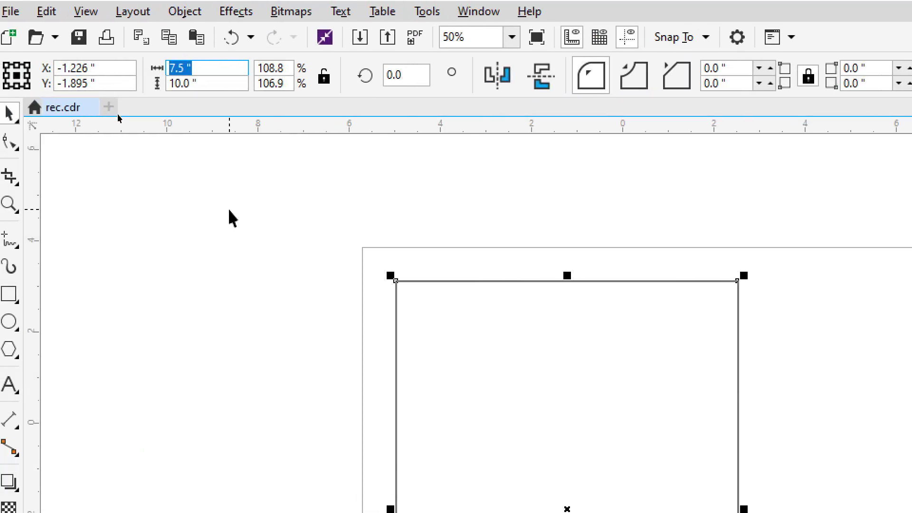
type("6.25")
key("Tab")
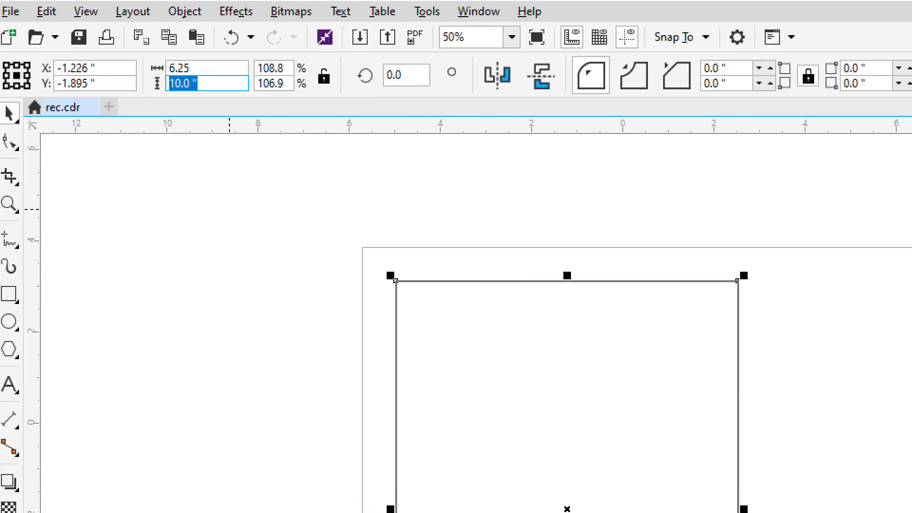
type("9")
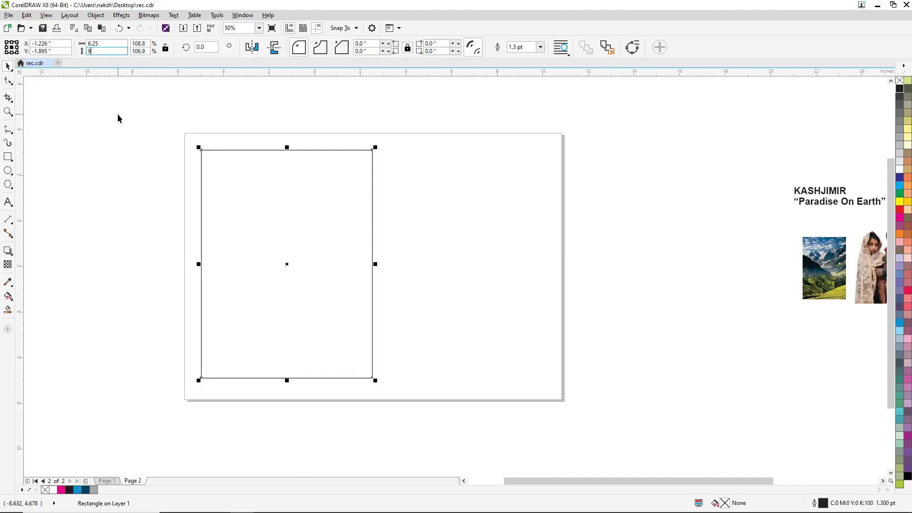
key("Return")
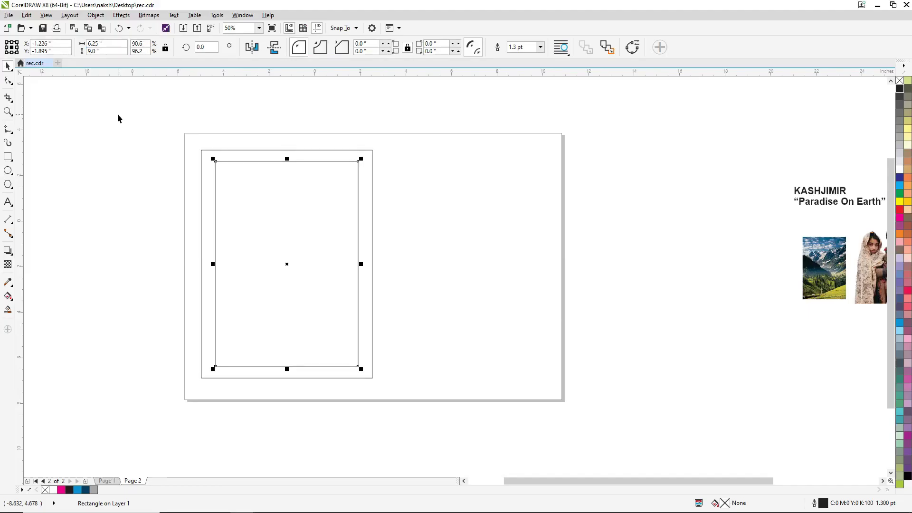
Duplicate both rectangles once, offset 7.5 inches to the right, to form the facing page.
left_click_drag(161, 126, 446, 404)
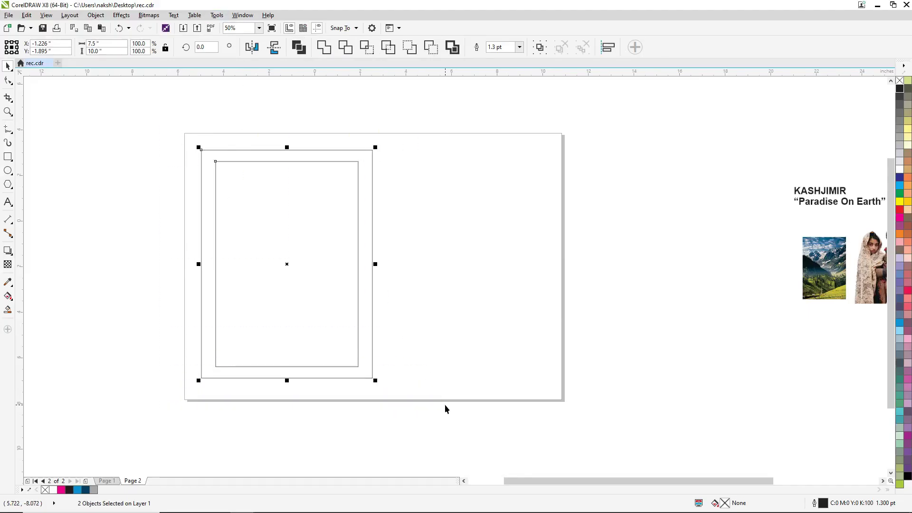
key("alt+F7")
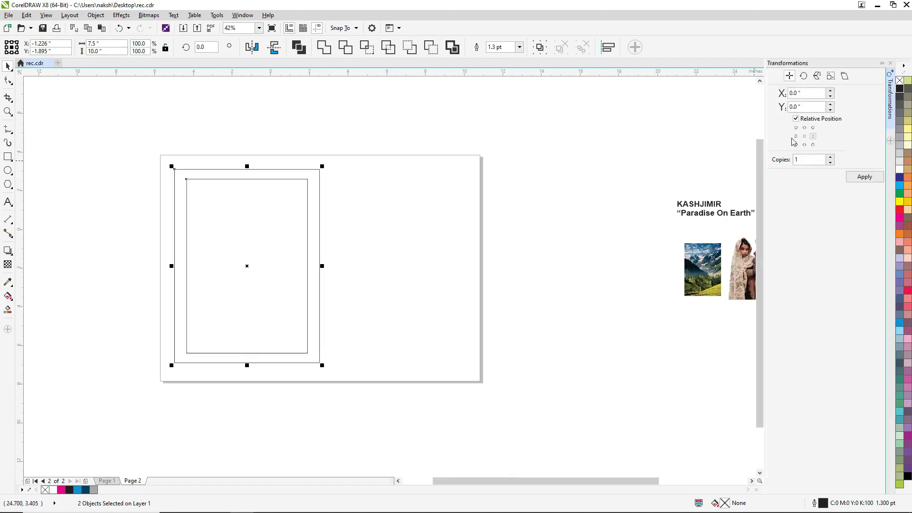
left_click(812, 136)
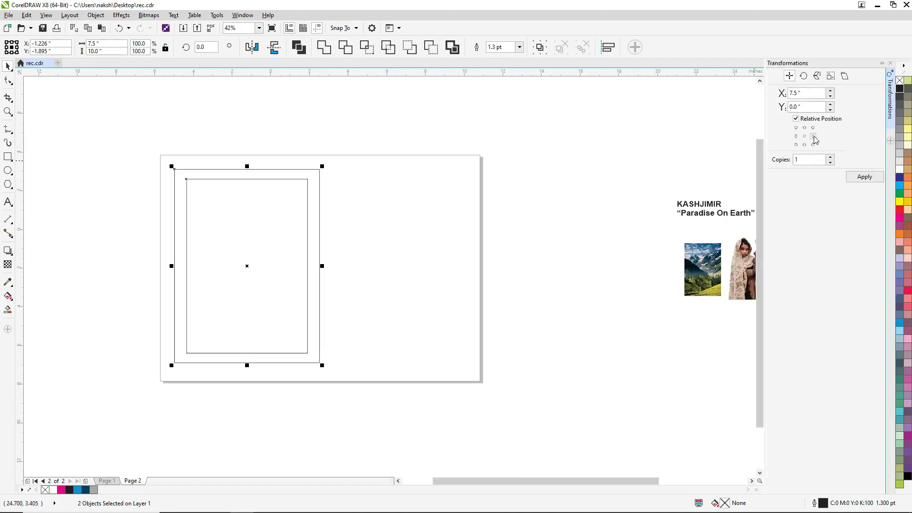
left_click(864, 177)
Group all four rectangles, center the group on the page and ungroup it.
left_click_drag(528, 138, 103, 417)
key("ctrl+g")
left_click_drag(352, 172, 351, 176)
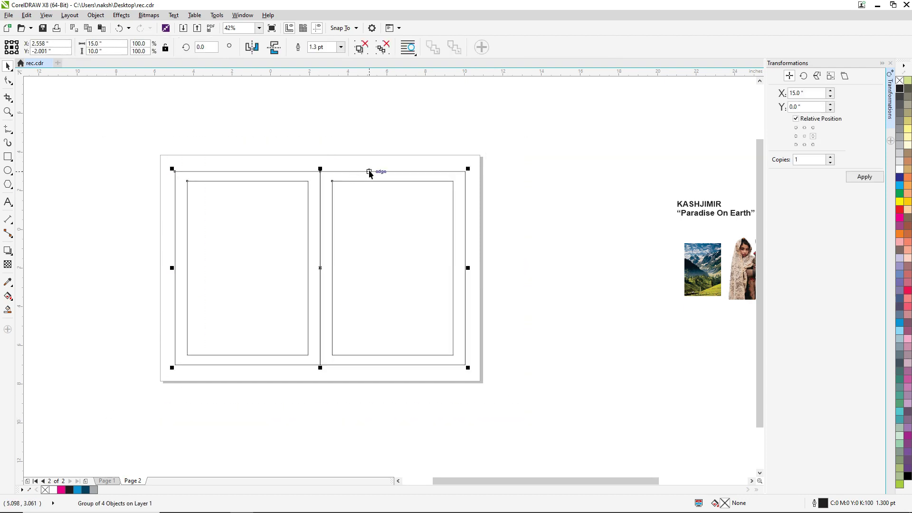
key("ctrl+u")
left_click(325, 126)
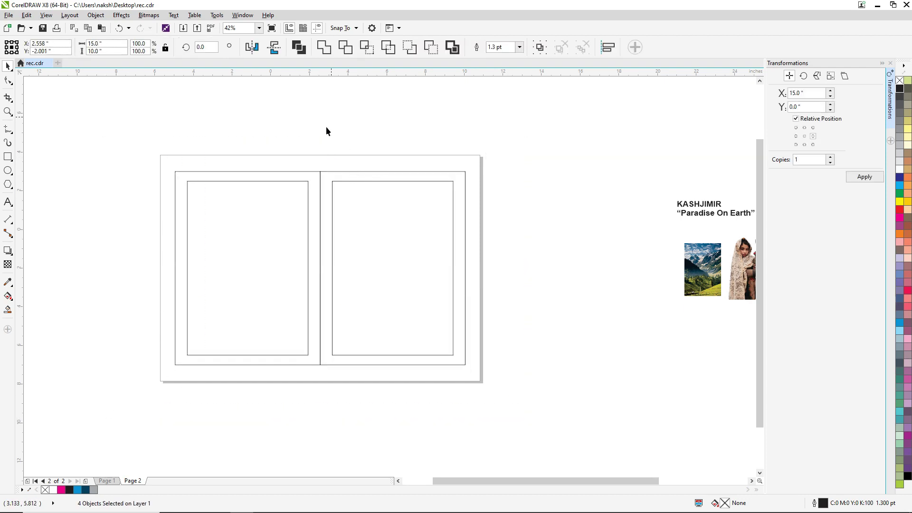
Group the two outer paper-size rectangles and move them off the page to its left.
left_click(320, 178)
left_click(383, 171, "shift")
key("ctrl+g")
scroll(410, 173, "down", 2)
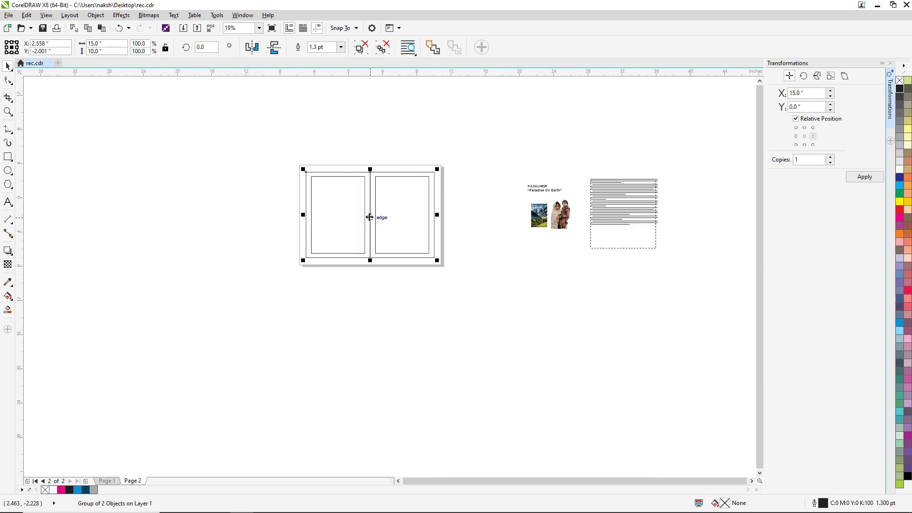
left_click_drag(369, 215, 210, 218)
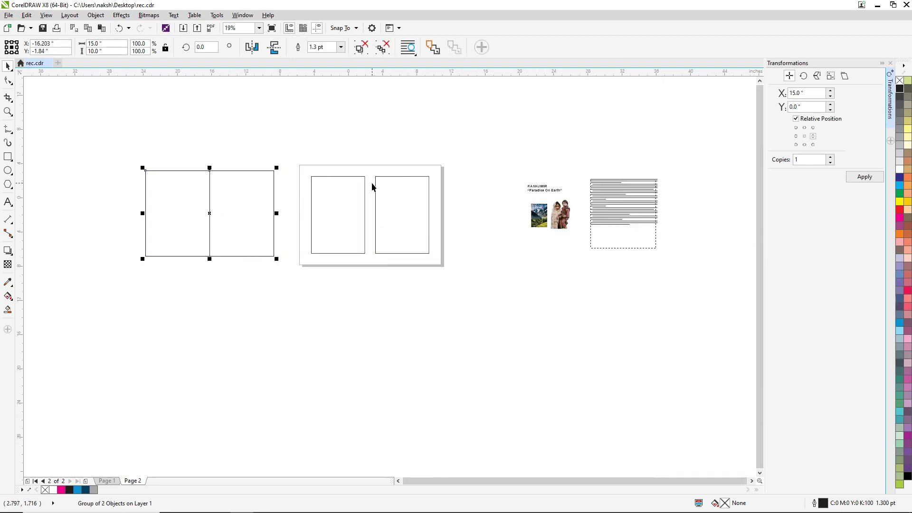
Move the mountain landscape photo onto the left print area and set its width to 6.25 inches.
scroll(372, 184, "up", 2)
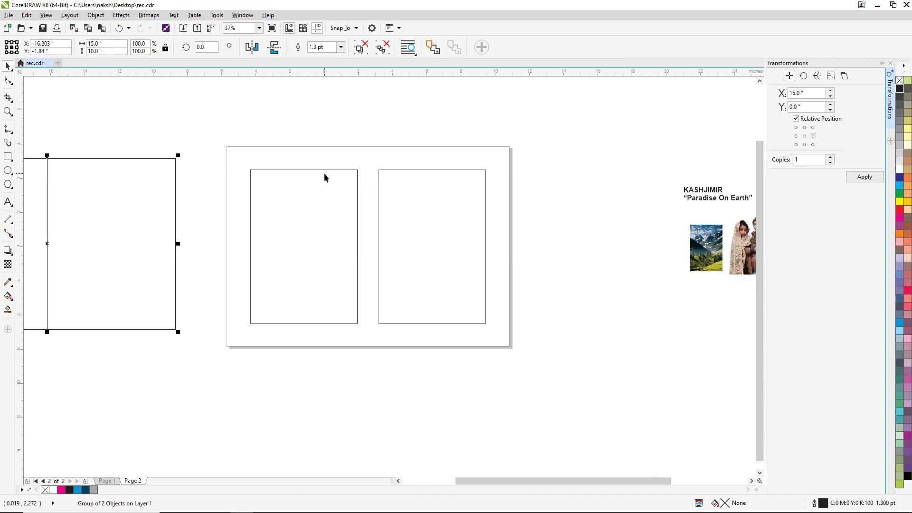
scroll(323, 174, "down", 2)
left_click_drag(518, 215, 317, 196)
scroll(311, 183, "up", 4)
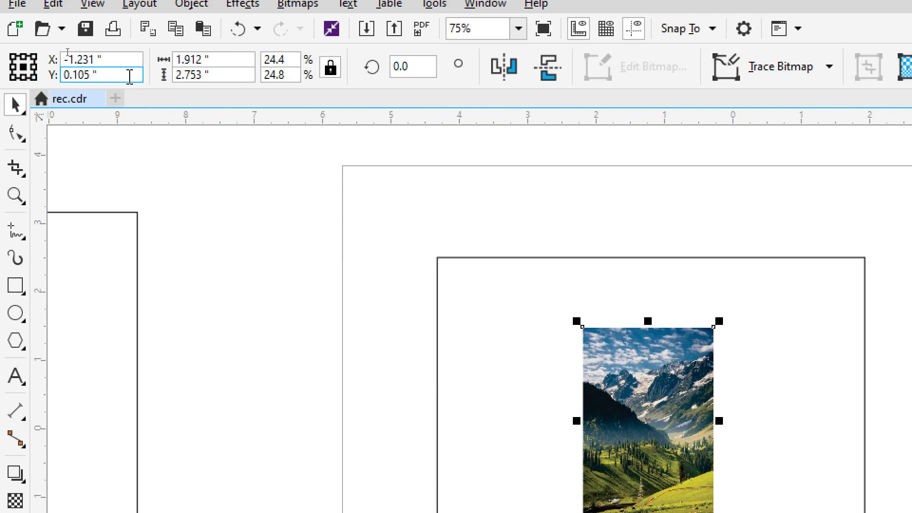
left_click(224, 61)
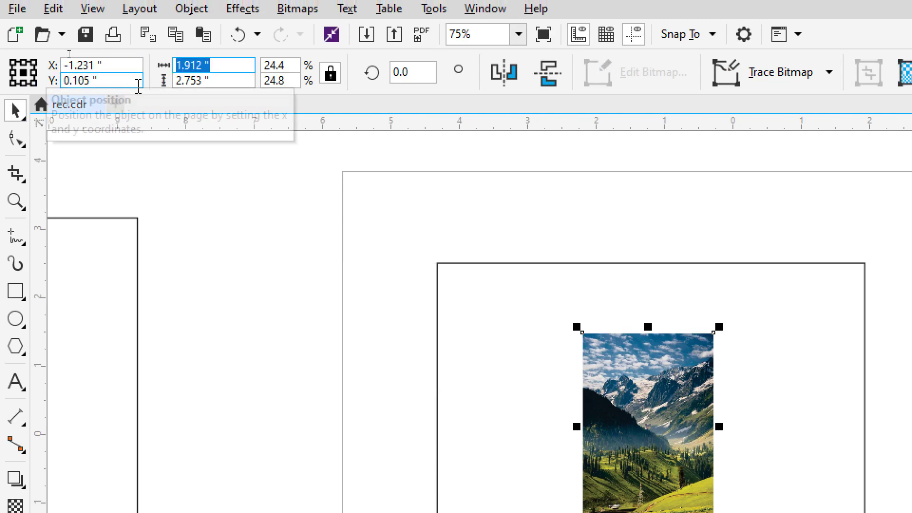
type("6.25")
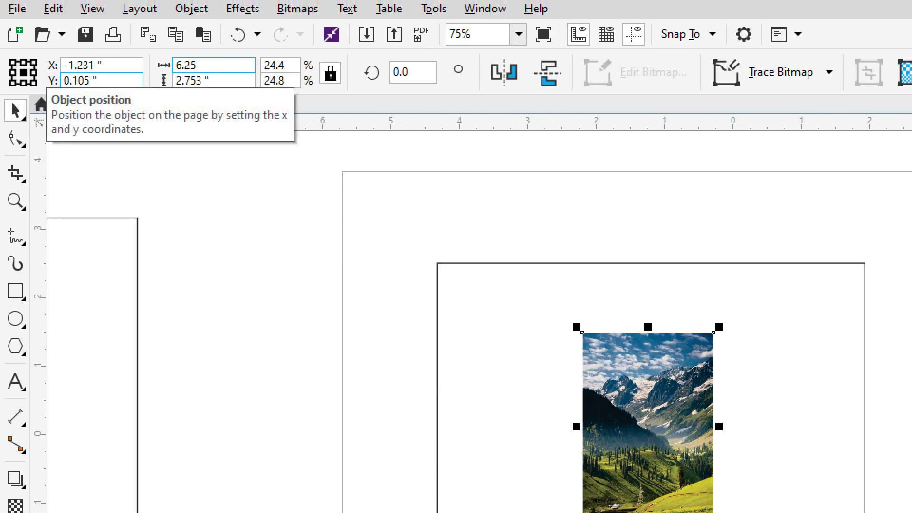
key("Return")
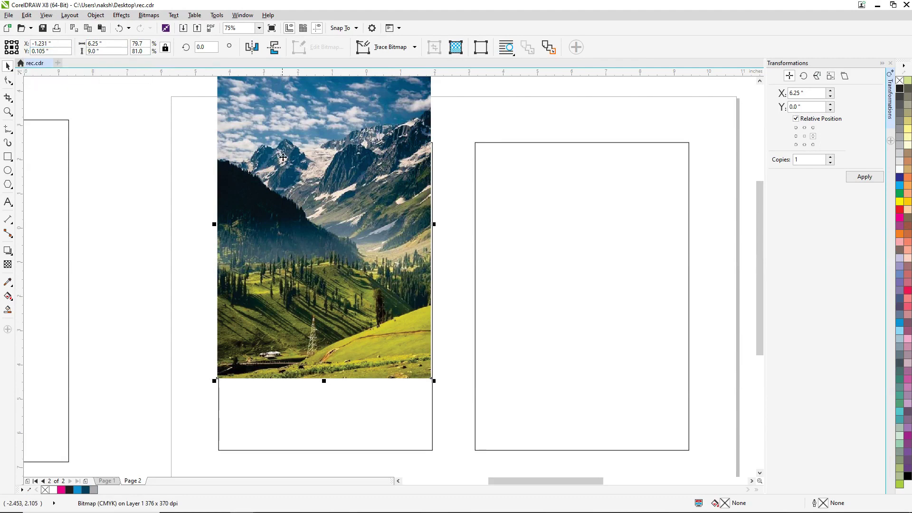
Align the landscape photo to the center of the left print-area rectangle.
scroll(308, 171, "down", 1)
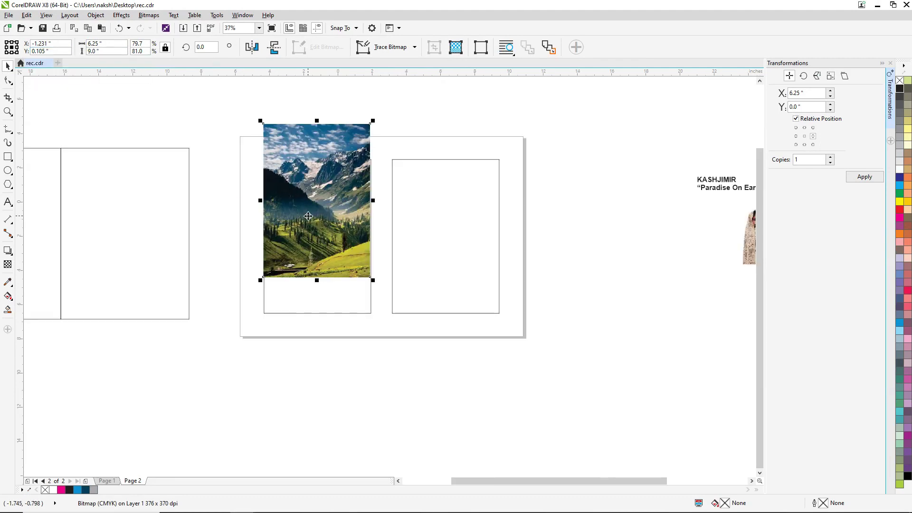
left_click(311, 296, "shift")
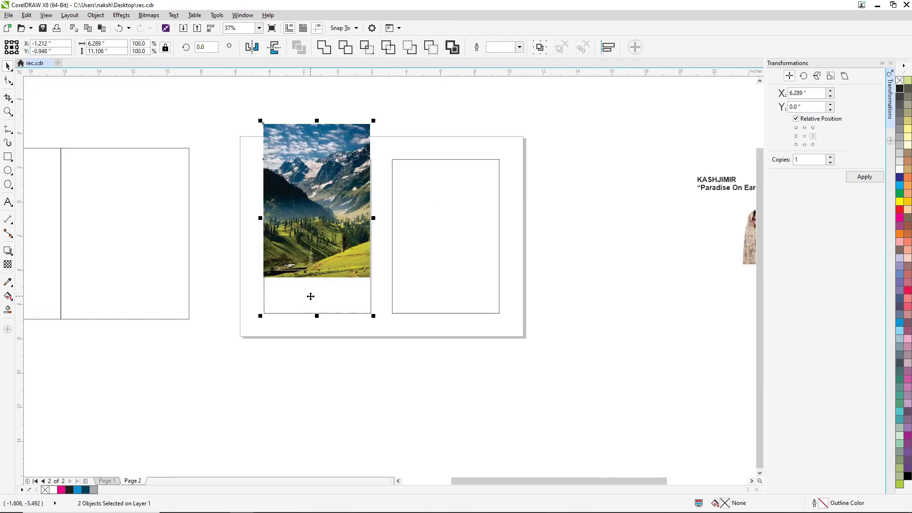
key("e")
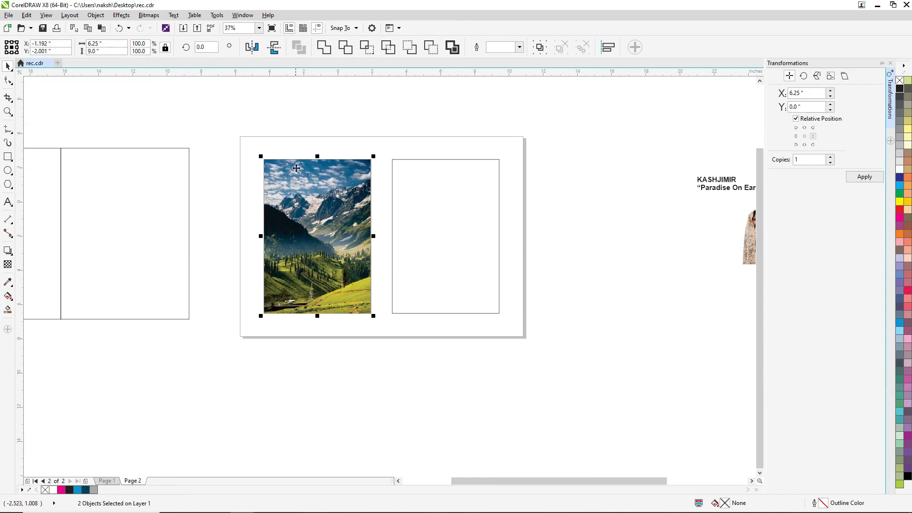
key("Escape")
left_click(315, 178)
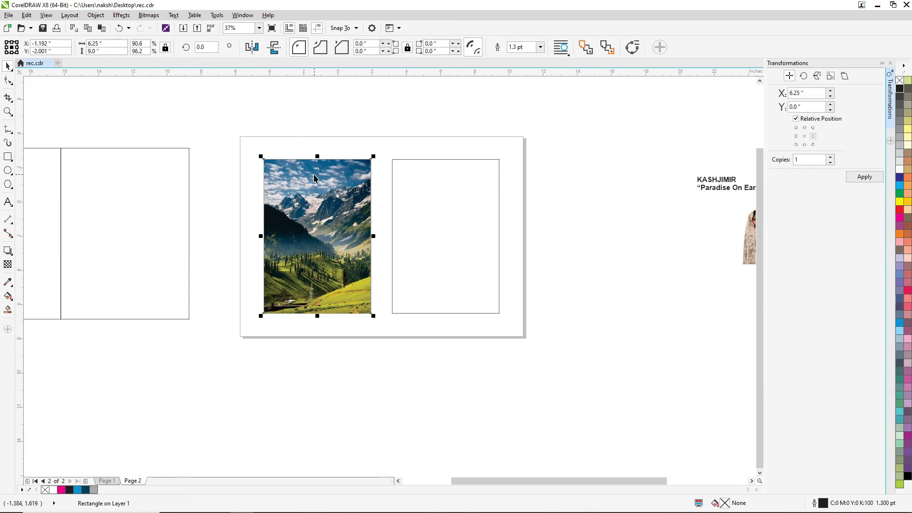
key("Escape")
Bring the "KASHJIMIR “Paradise On Earth”" heading over and align it to the top-left corner of the right print-area rectangle.
scroll(411, 160, "down", 2)
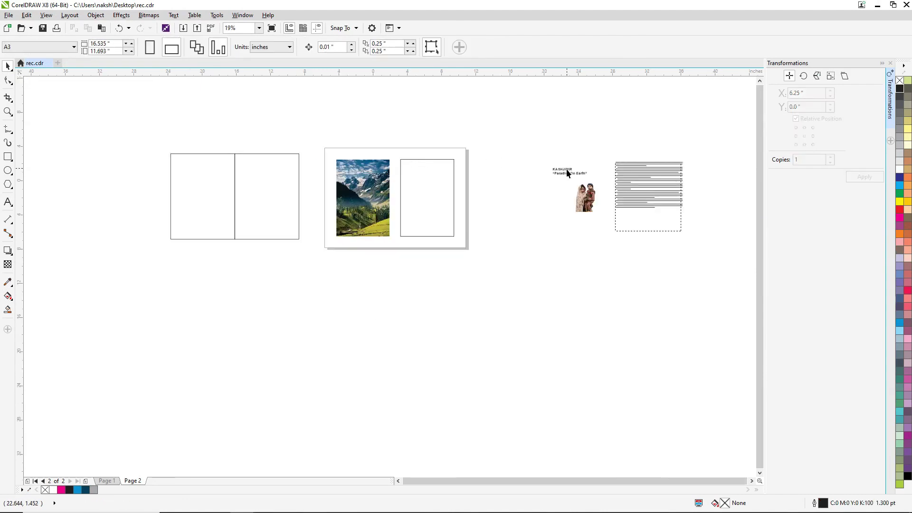
left_click_drag(565, 172, 484, 174)
scroll(484, 175, "up", 2)
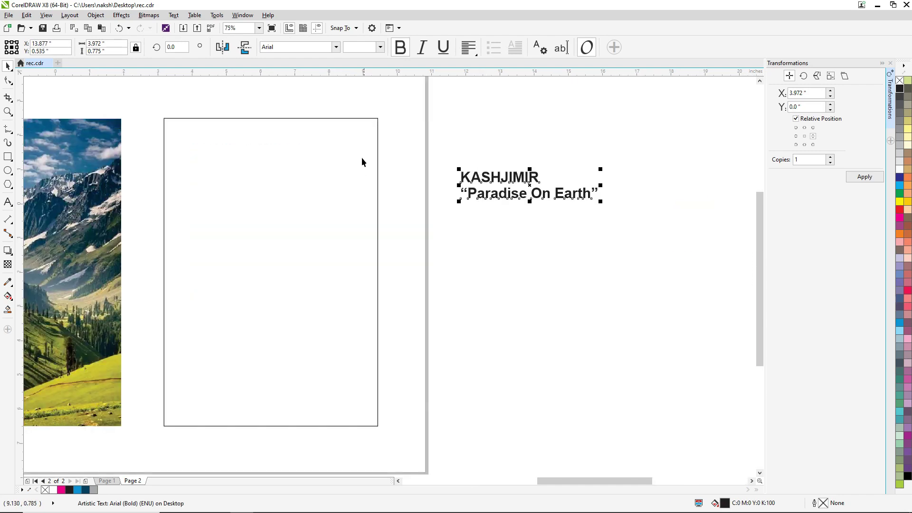
left_click(448, 166, "shift")
key("t")
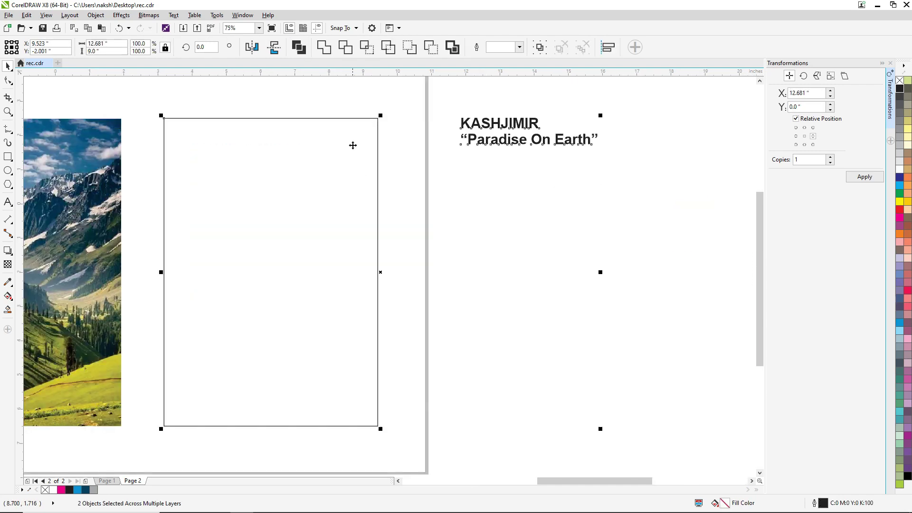
key("l")
key("Escape")
scroll(434, 175, "down", 1)
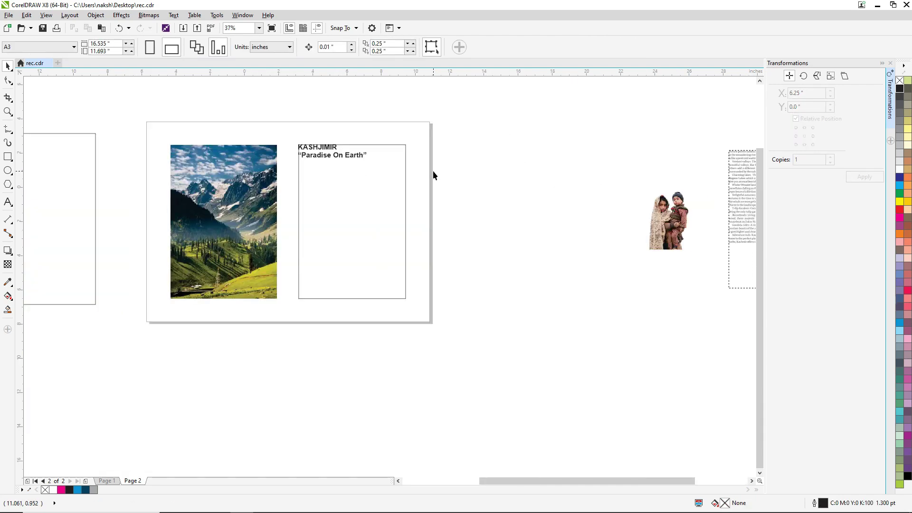
Place a duplicate of the heading on the lower part of the landscape photo and copy it to the clipboard.
left_click(317, 153)
left_click_drag(307, 175, 210, 297)
scroll(210, 294, "up", 1)
left_click_drag(255, 272, 253, 283)
scroll(255, 285, "up", 1)
right_click(252, 283)
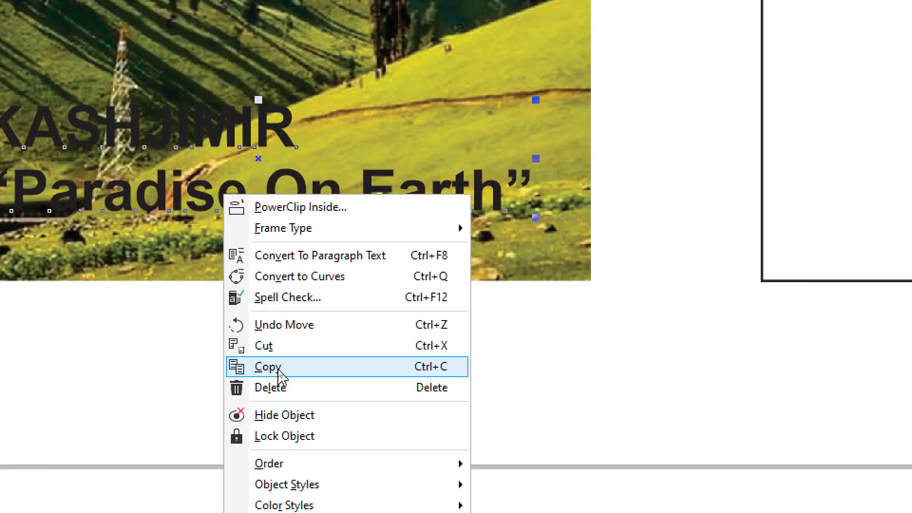
left_click(278, 369)
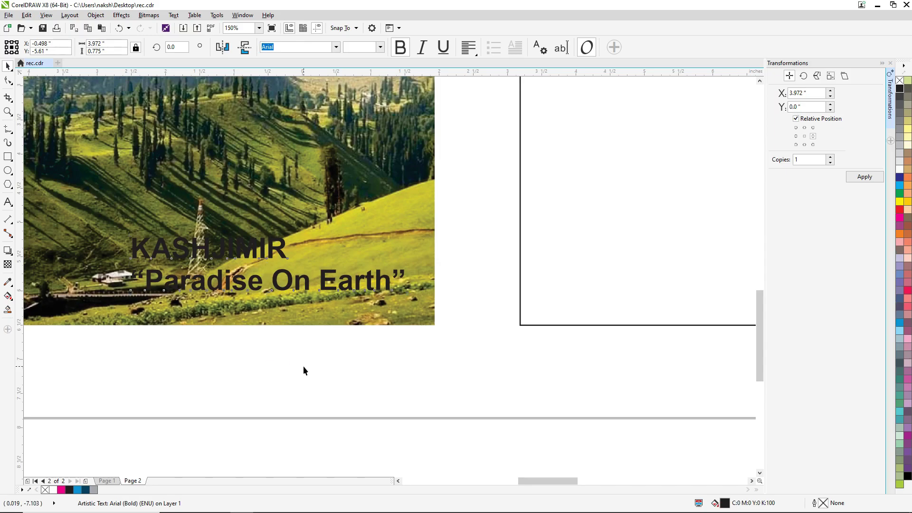
left_click(304, 370)
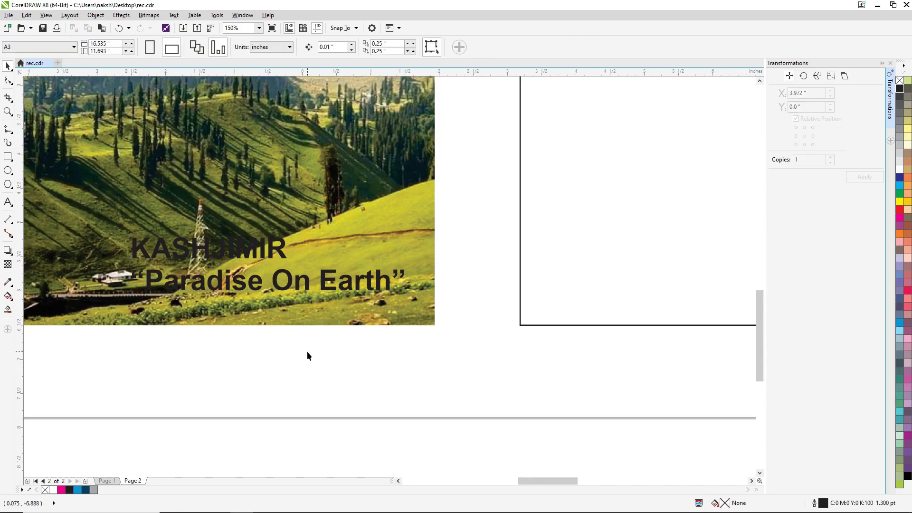
Try a 3-point outline on the heading over the landscape photo, and undo it.
left_click(350, 280)
key("F12")
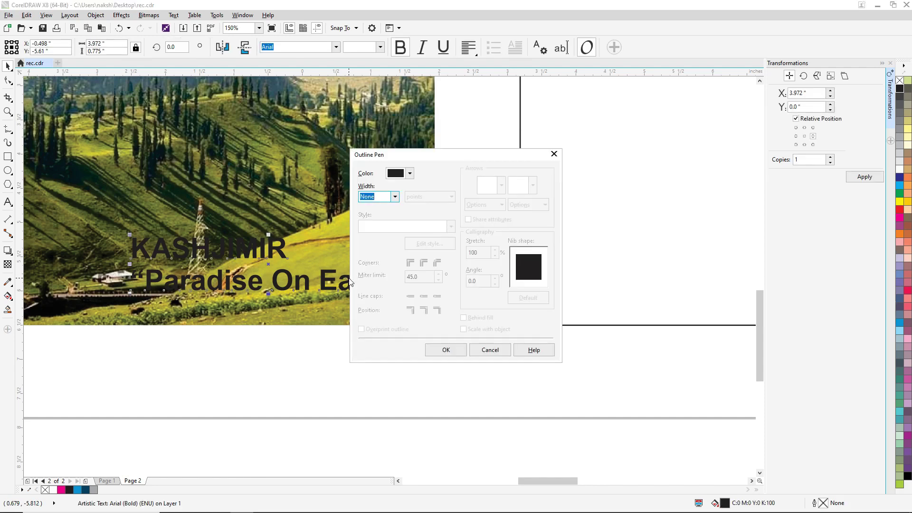
type("3")
key("Return")
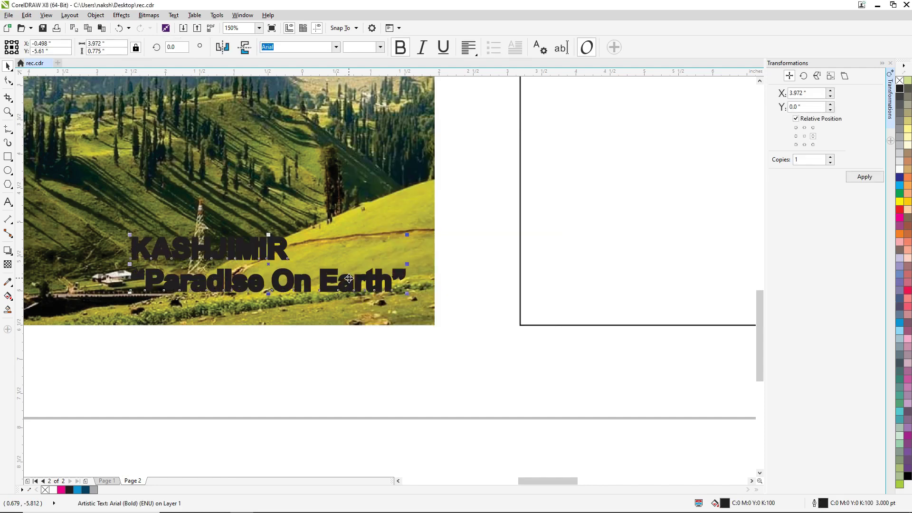
key("ctrl+z")
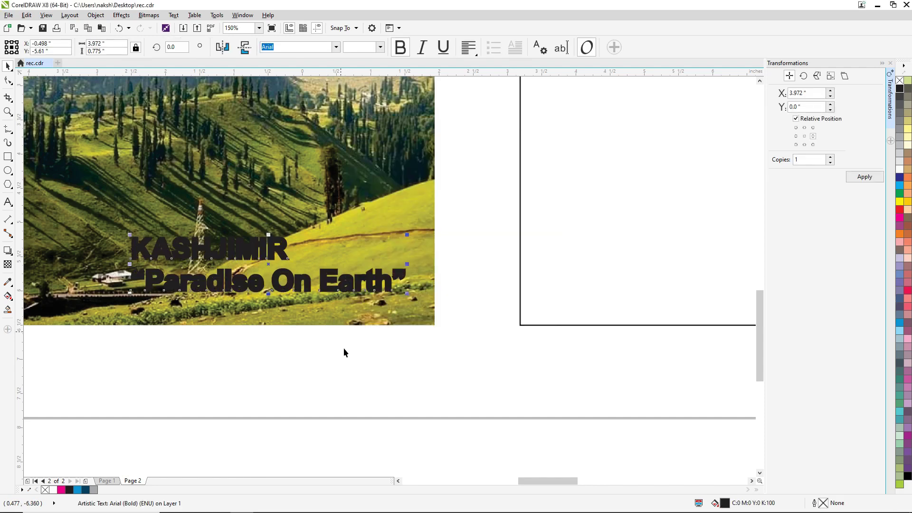
Overlay a slightly offset copy of the heading on the photo and fill it with white for a shadow effect.
left_click(899, 172)
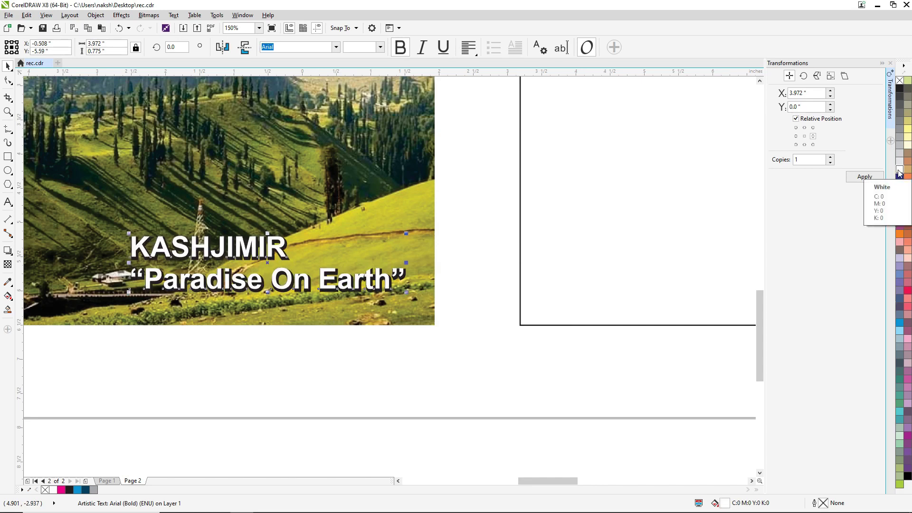
scroll(285, 276, "down", 2)
left_click(334, 339)
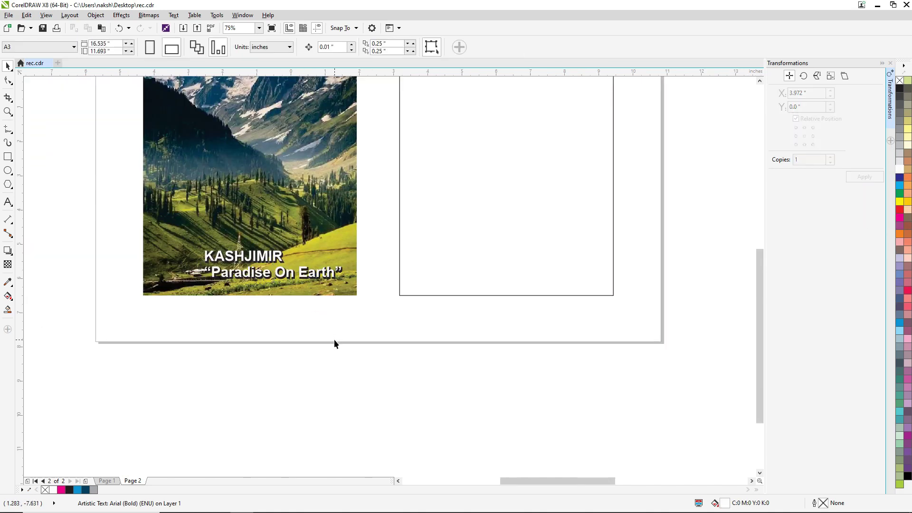
scroll(335, 339, "down", 2)
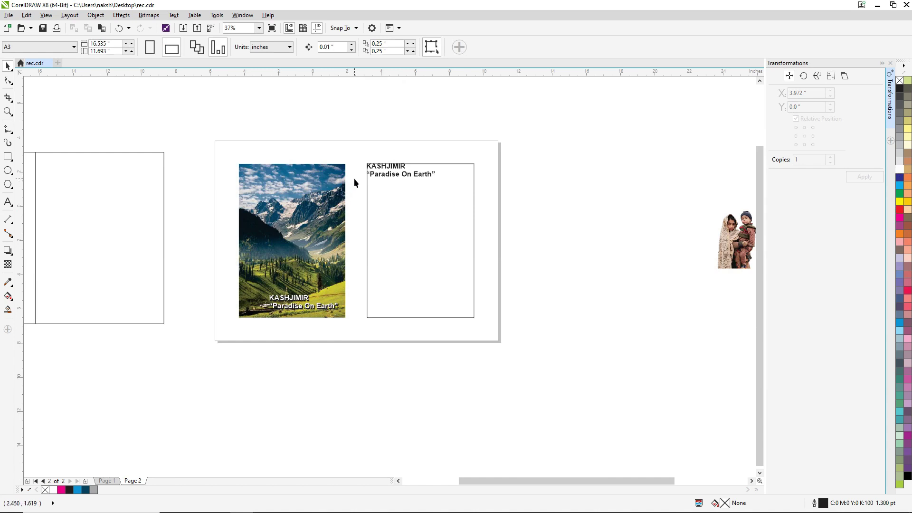
Fill the heading in the right print area with dark blue C100 M71 Y40 K29.
scroll(404, 170, "up", 2)
left_click_drag(637, 126, 304, 225)
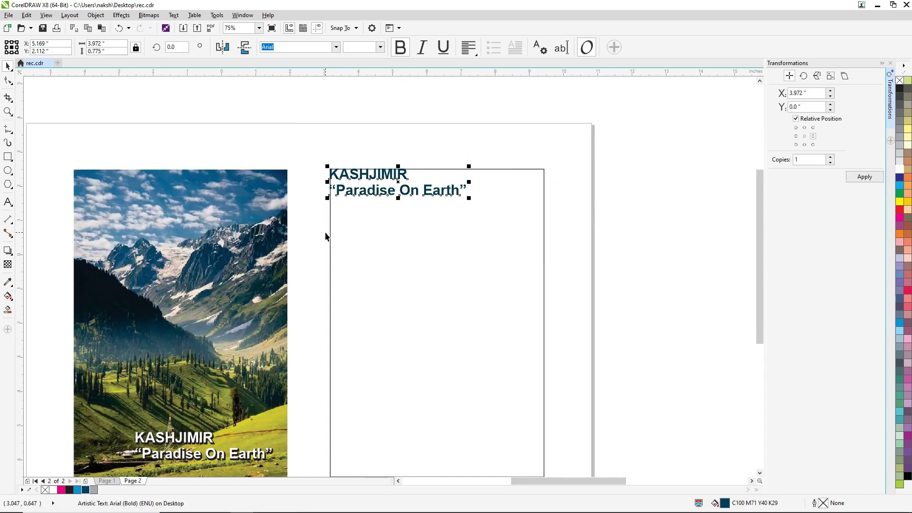
scroll(325, 232, "down", 2)
left_click(515, 152)
Move the body text frame onto the right print area and set its width to 6.25 inches with the ratio unlocked.
scroll(271, 197, "down", 2)
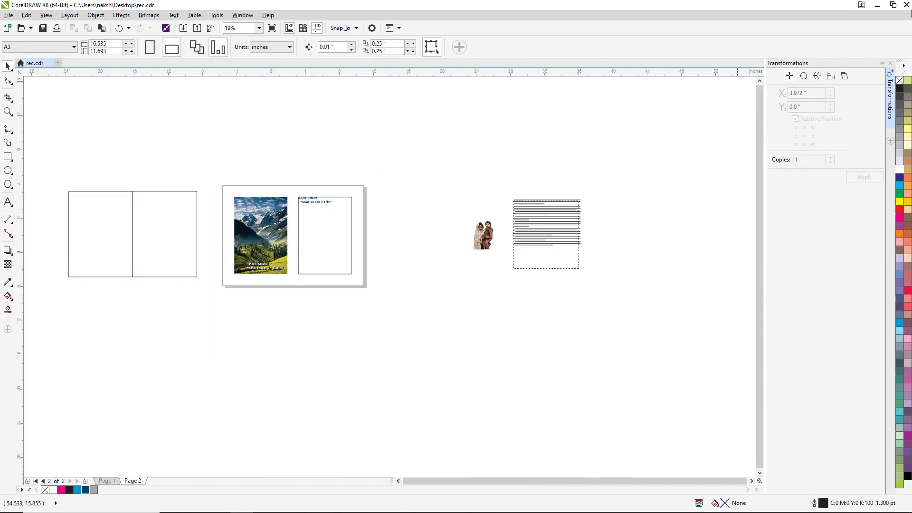
left_click(891, 65)
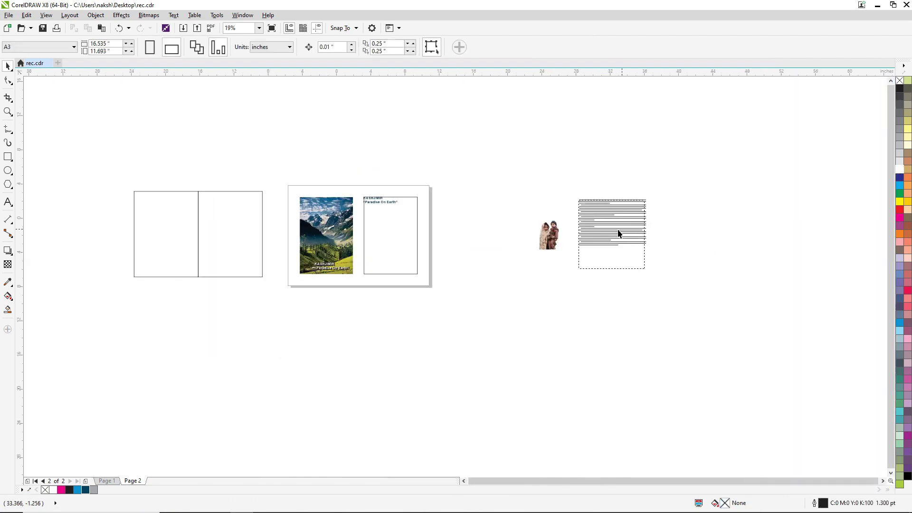
left_click_drag(617, 234, 407, 221)
scroll(407, 221, "up", 2)
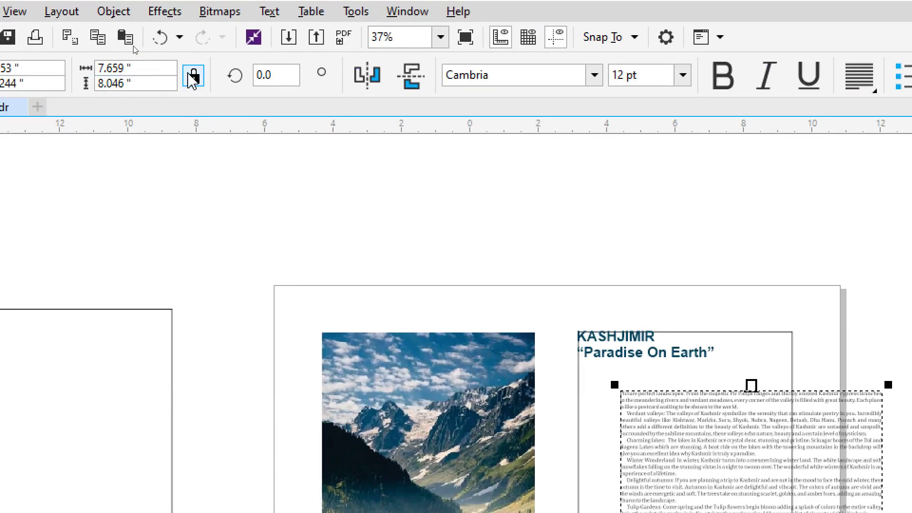
left_click(136, 48)
double_click(138, 69)
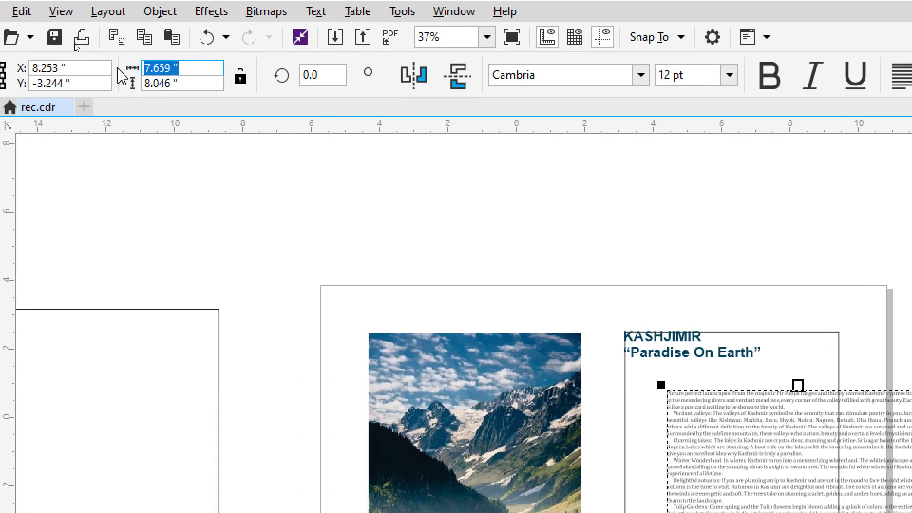
type("6.25")
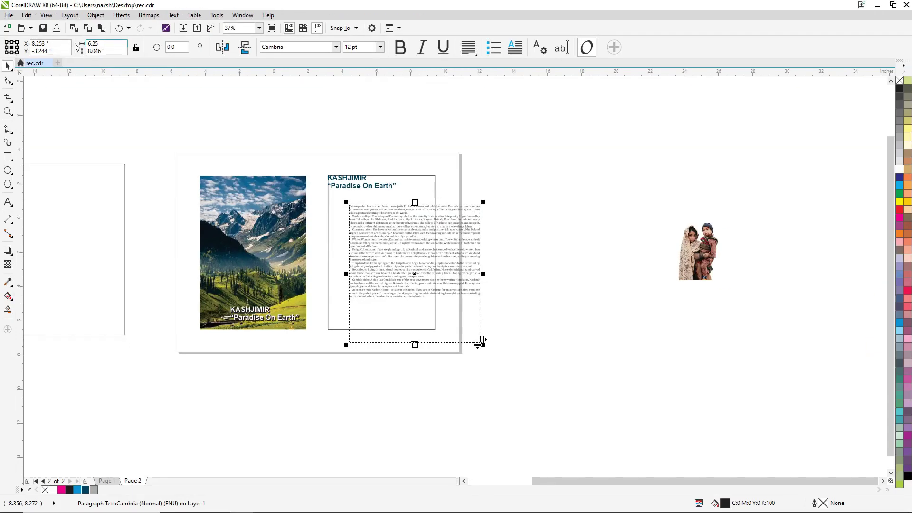
key("Return")
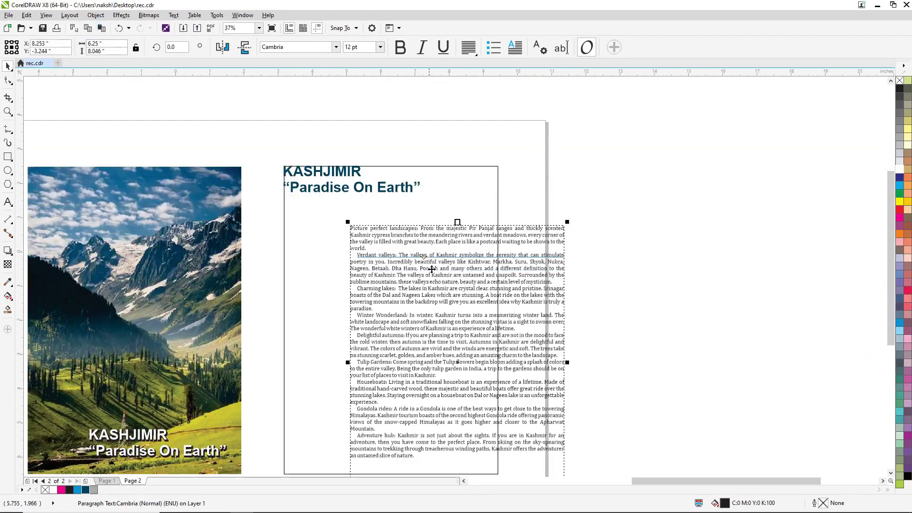
Place the body text frame below the heading and align it to the left edge of the right print-area rectangle.
scroll(372, 184, "up", 2)
left_click_drag(418, 236, 377, 212)
left_click(441, 165, "shift")
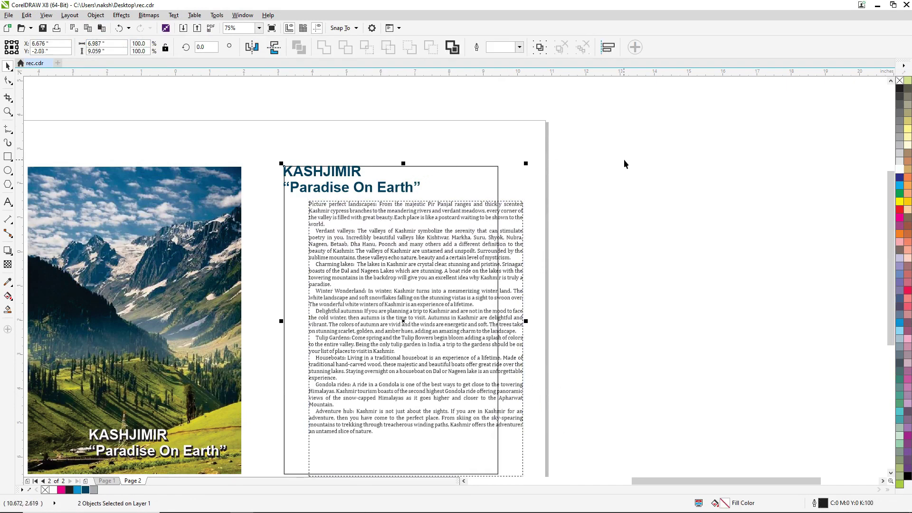
key("l")
left_click(626, 171)
Set all the body text in the right print area to two columns.
left_click(411, 257)
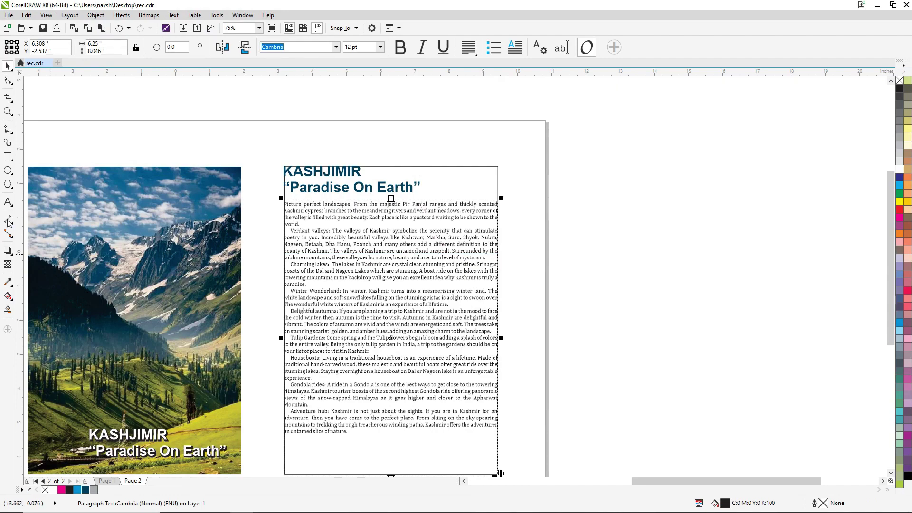
left_click(8, 201)
left_click(412, 223)
key("ctrl+a")
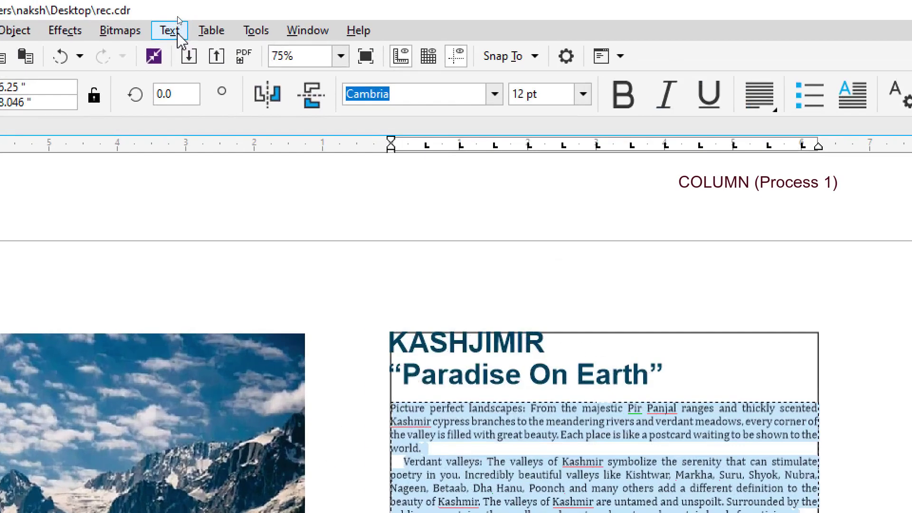
left_click(179, 36)
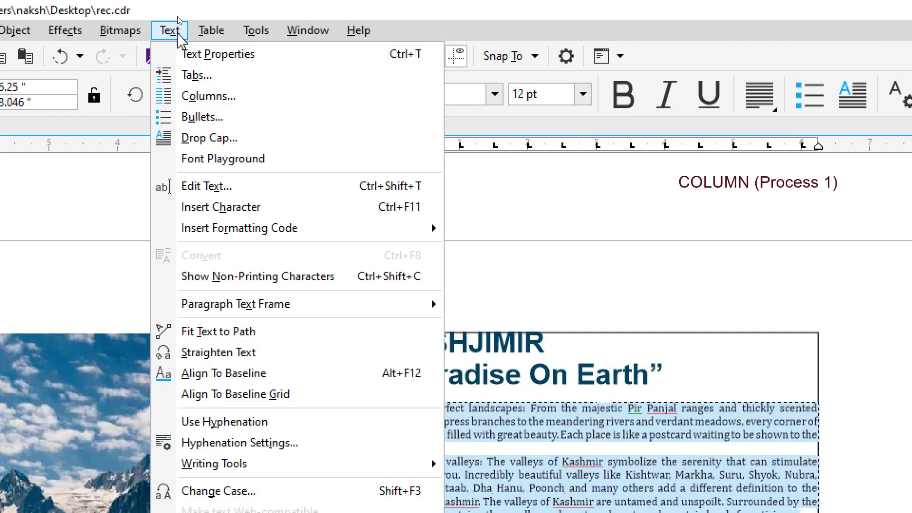
left_click(199, 96)
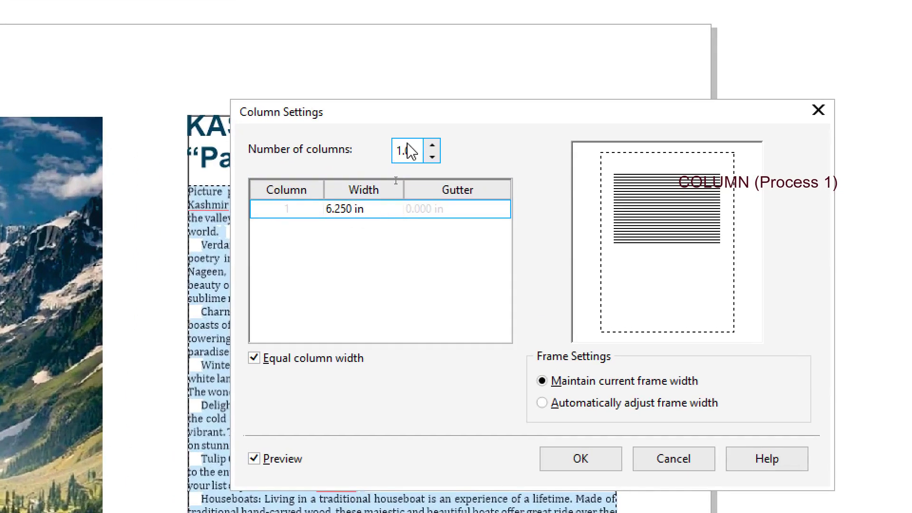
double_click(409, 151)
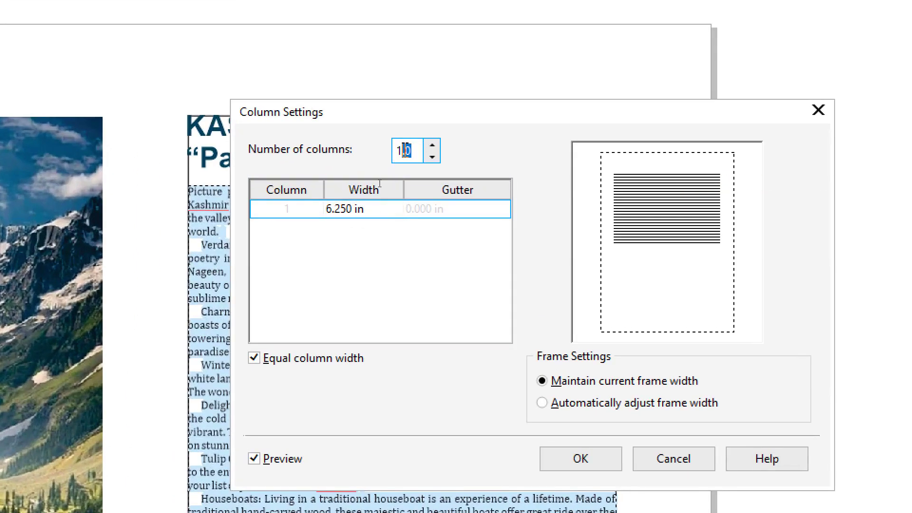
type("2")
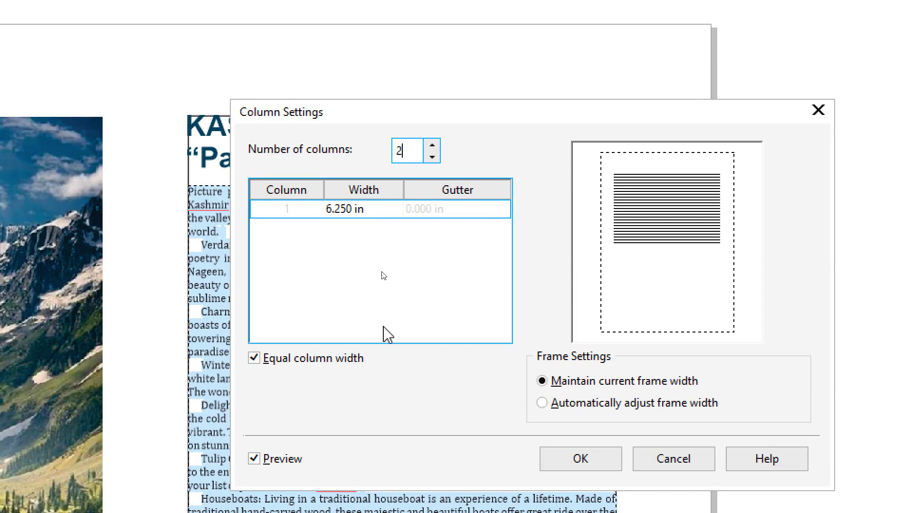
key("Tab")
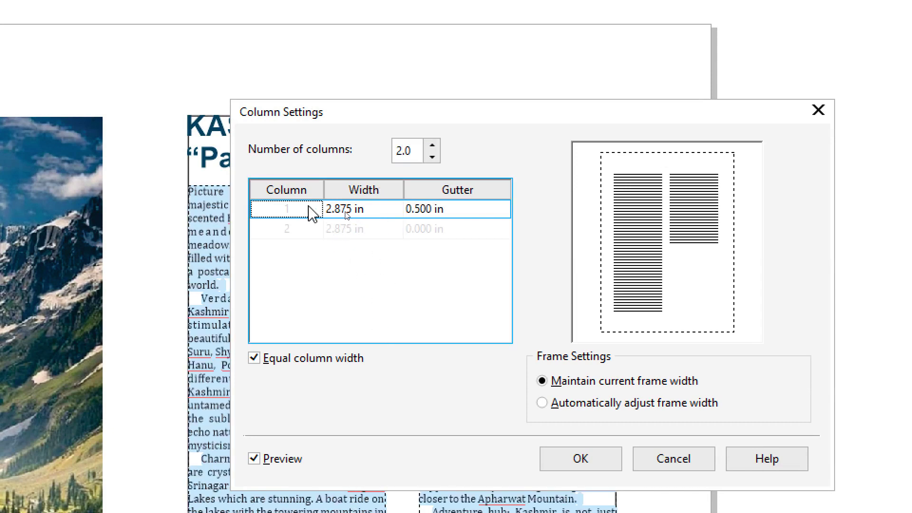
Set the gutter between the two text columns to 0.25 inches and apply the column settings.
left_click(437, 211)
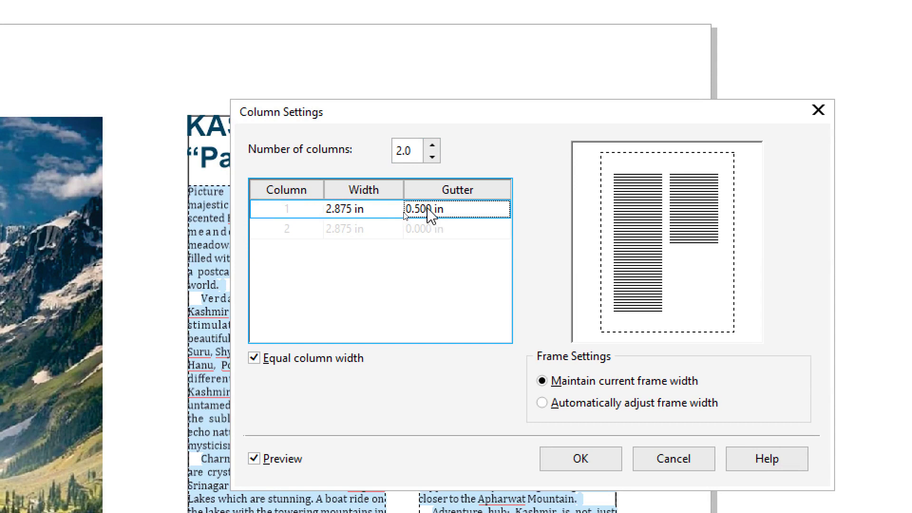
key("ctrl+a")
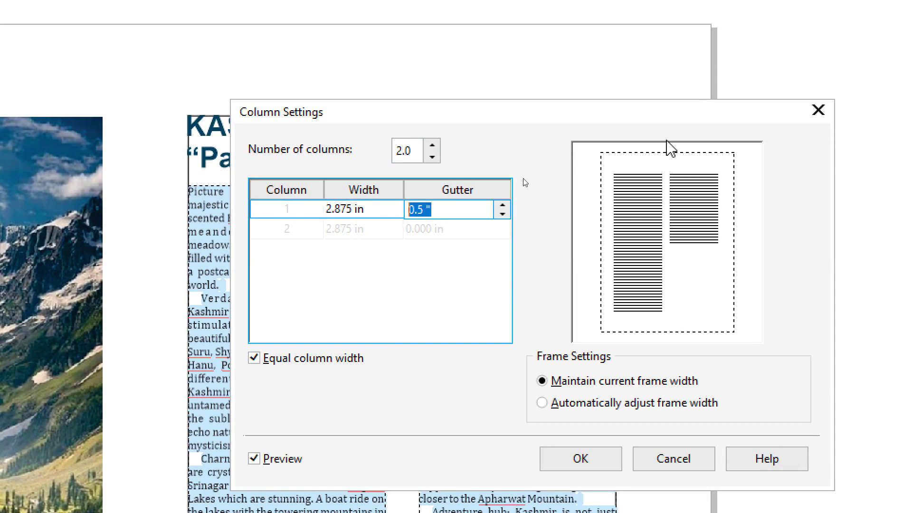
type("0")
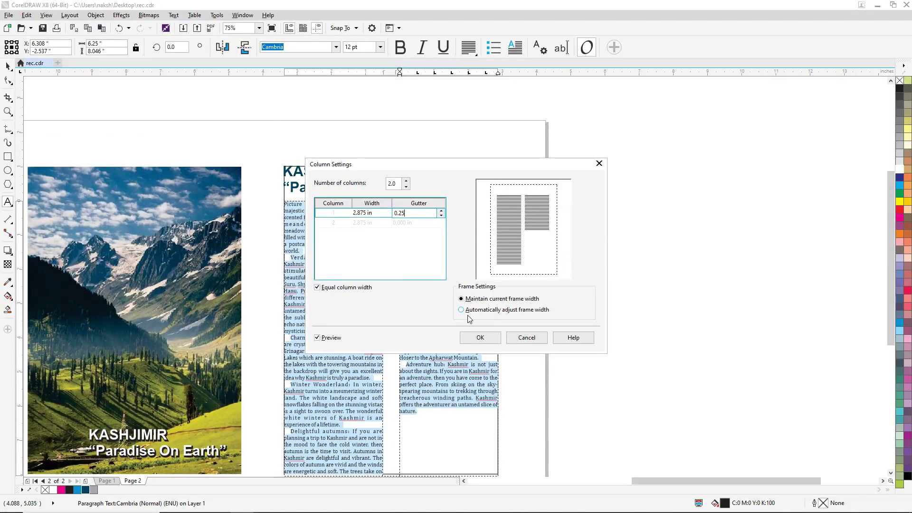
left_click(480, 338)
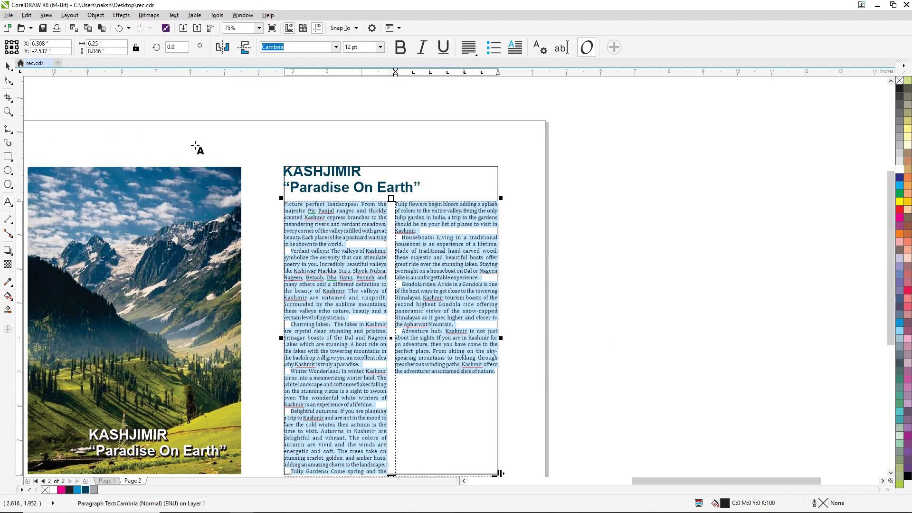
left_click(7, 66)
left_click(519, 244)
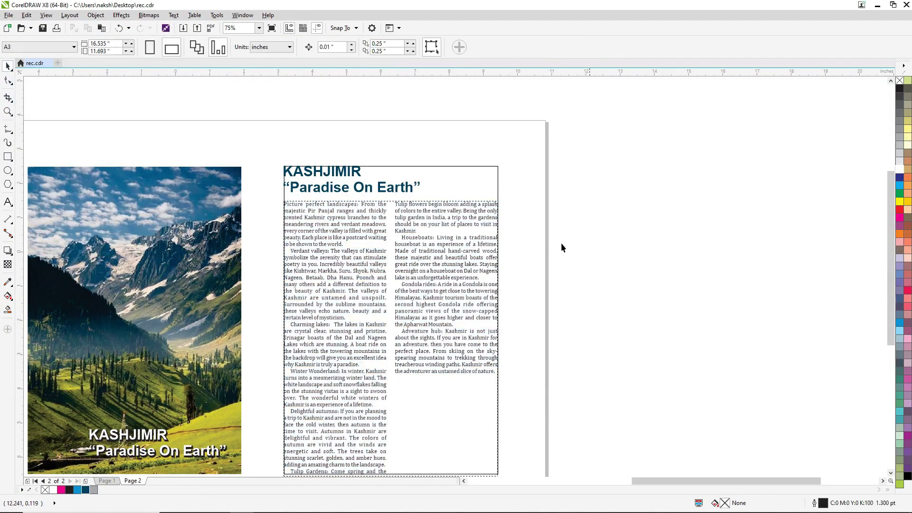
Undo the two-column setting and move the body text frame off the page to its right.
left_click(445, 231)
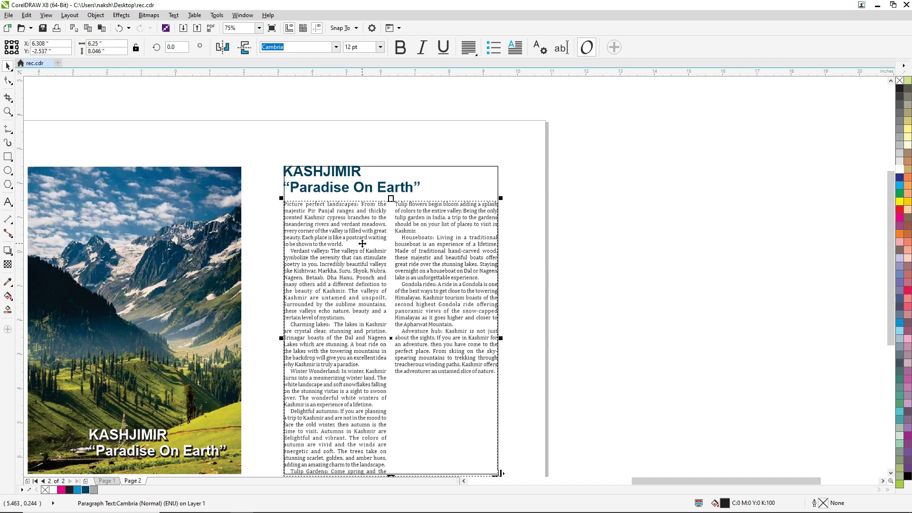
key("ctrl+z")
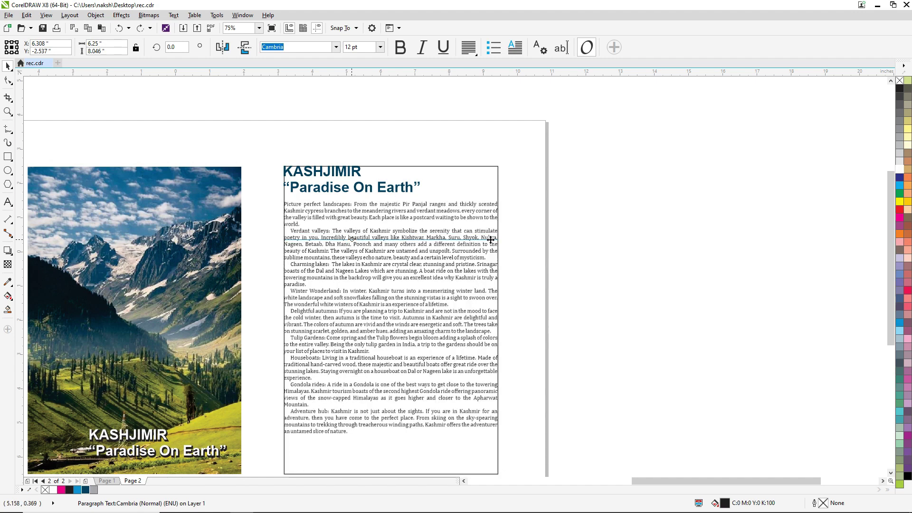
left_click_drag(380, 241, 641, 231)
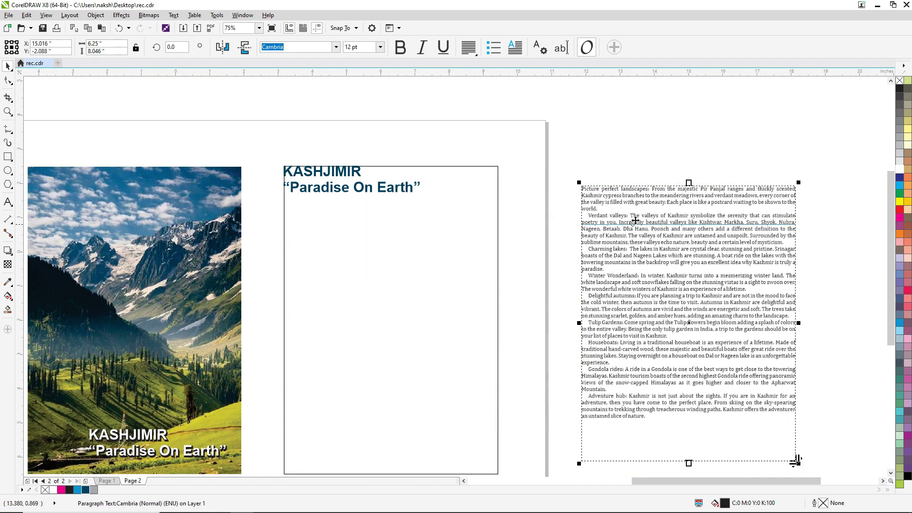
Move the body text frame back below the heading and set its width to 3 inches.
left_click_drag(621, 218, 361, 250)
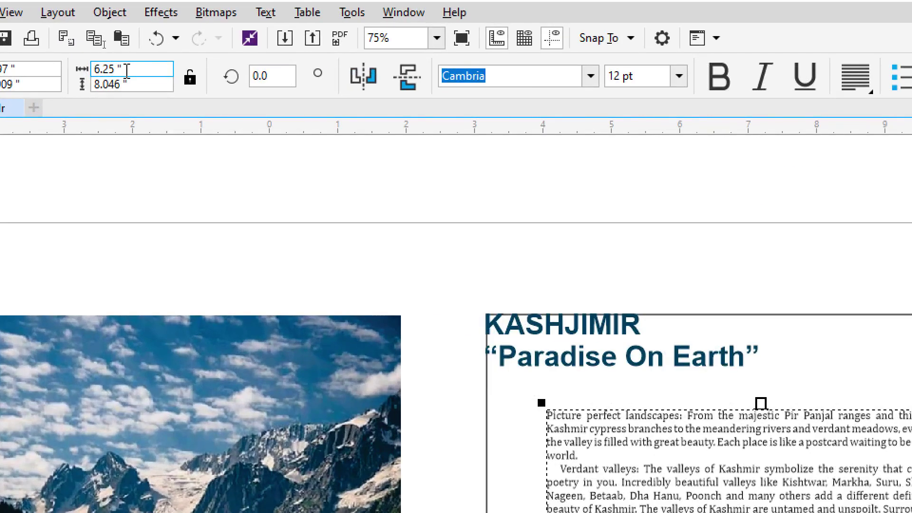
double_click(127, 71)
type("3")
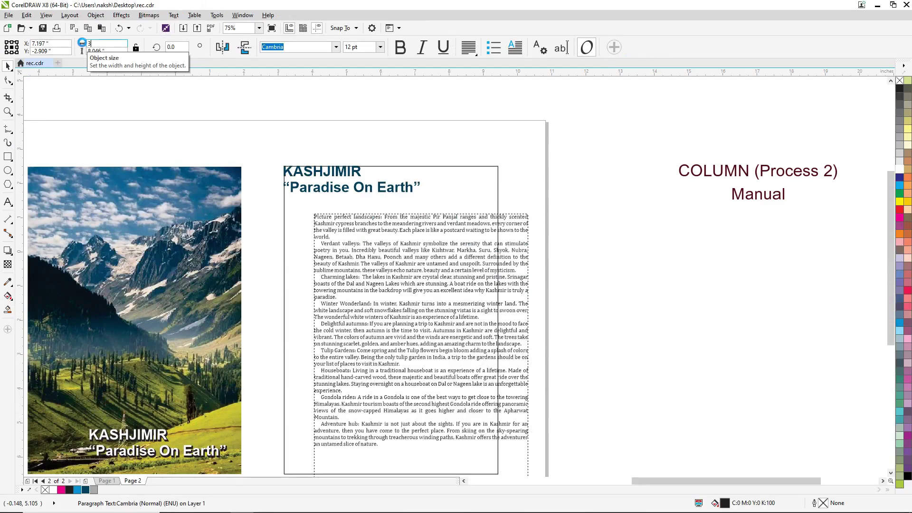
key("Return")
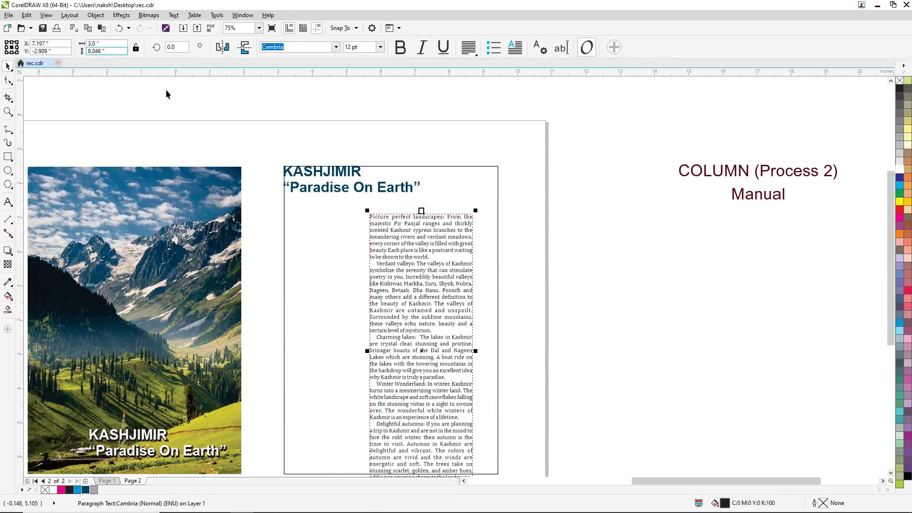
Move the body text frame up below the heading and align it with the print area's left edge.
left_click_drag(391, 241, 374, 228)
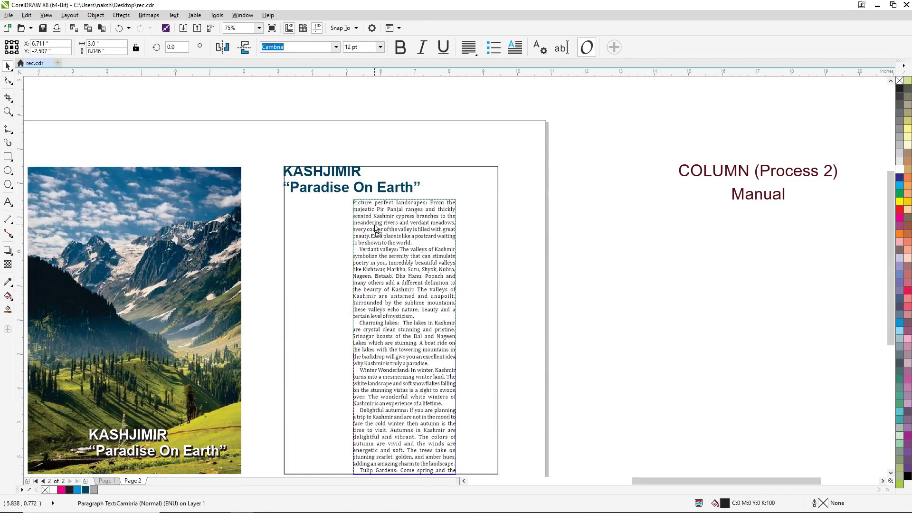
left_click(485, 202, "shift")
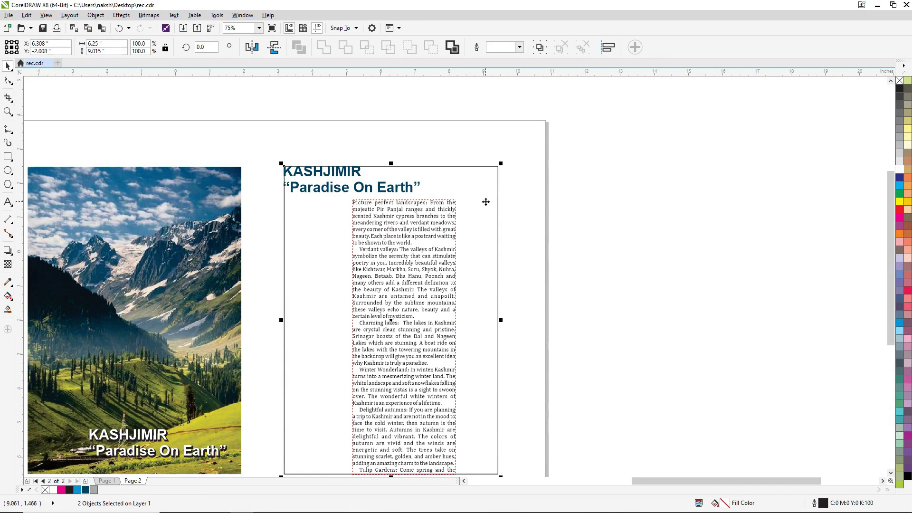
left_click(641, 217)
scroll(498, 224, "down", 2)
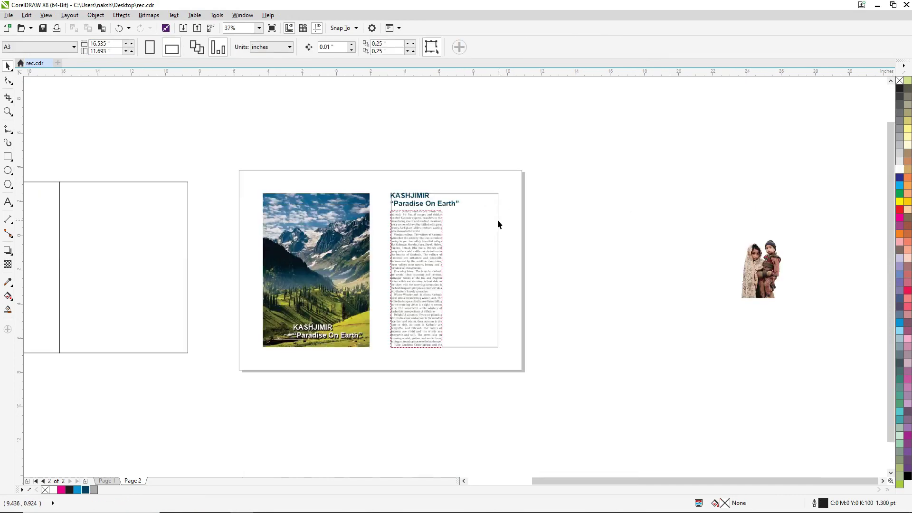
Flow the overflow body text into a new linked frame beside the page and set that frame's width to 3 inches.
left_click(422, 302)
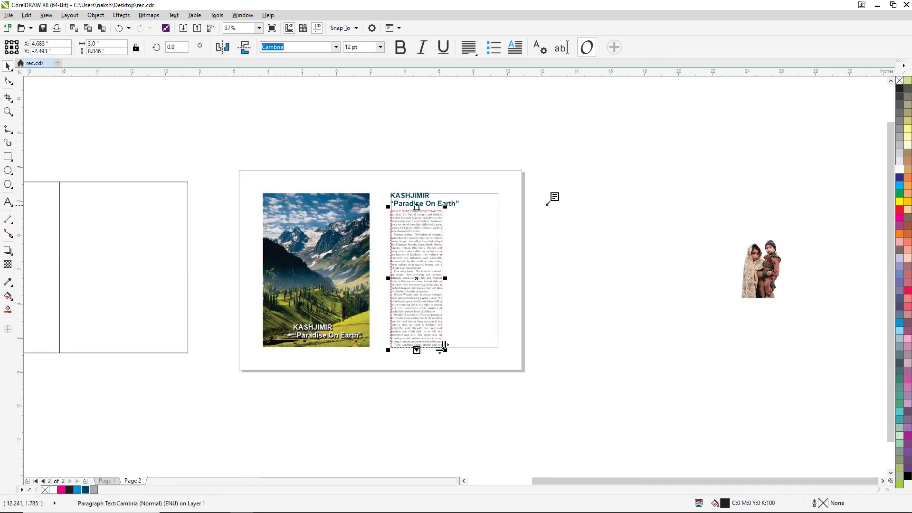
left_click_drag(546, 205, 605, 304)
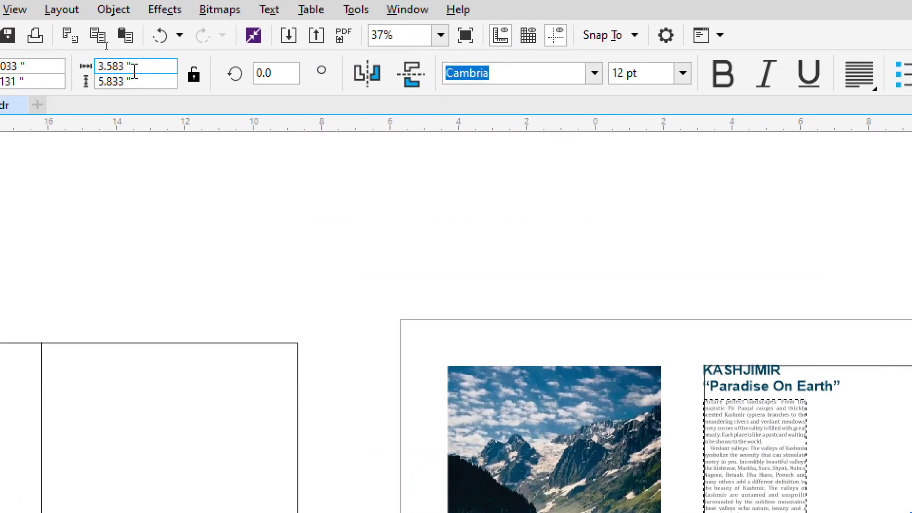
left_click(103, 44)
type("3")
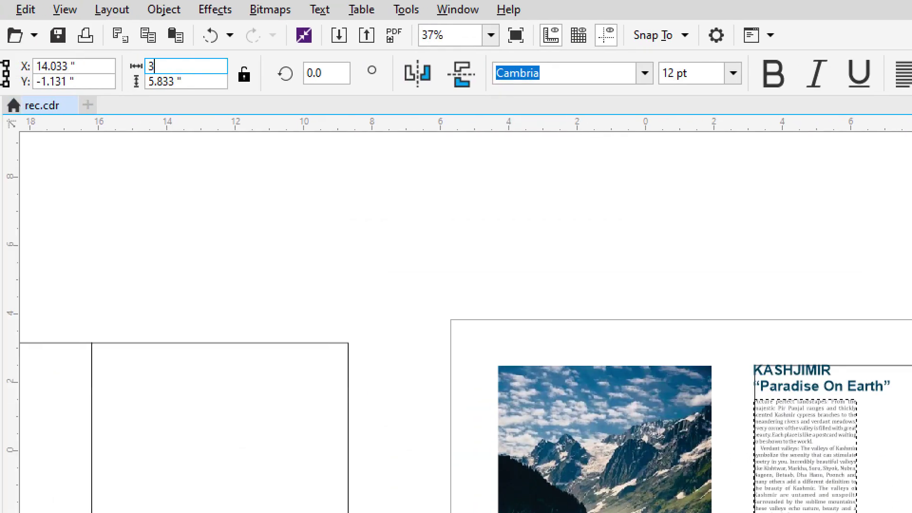
key("Return")
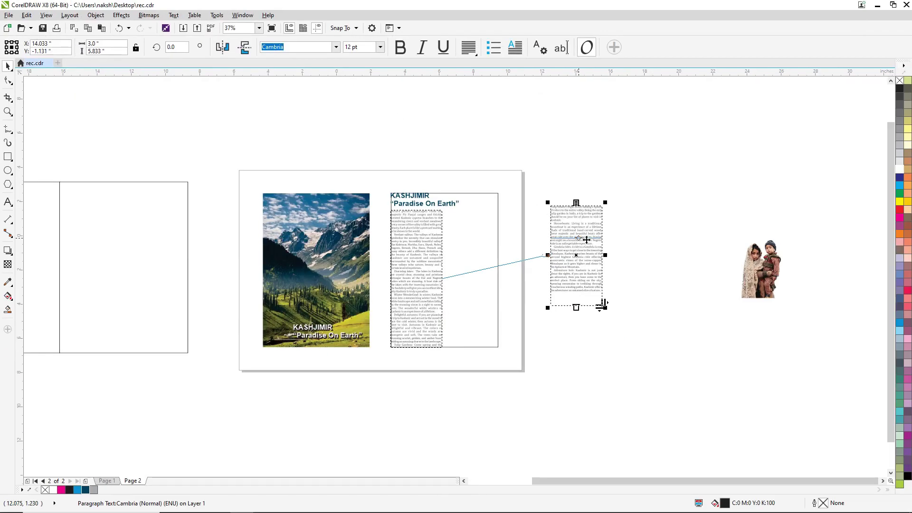
Move the linked text frame beside the first column and align it with the print area's right edge.
left_click_drag(584, 238, 490, 249)
scroll(490, 249, "up", 4)
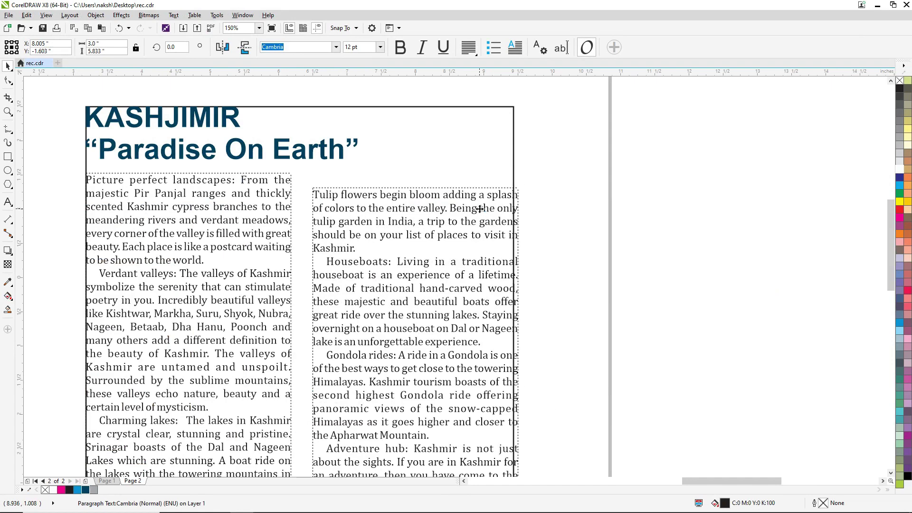
left_click_drag(480, 208, 465, 204)
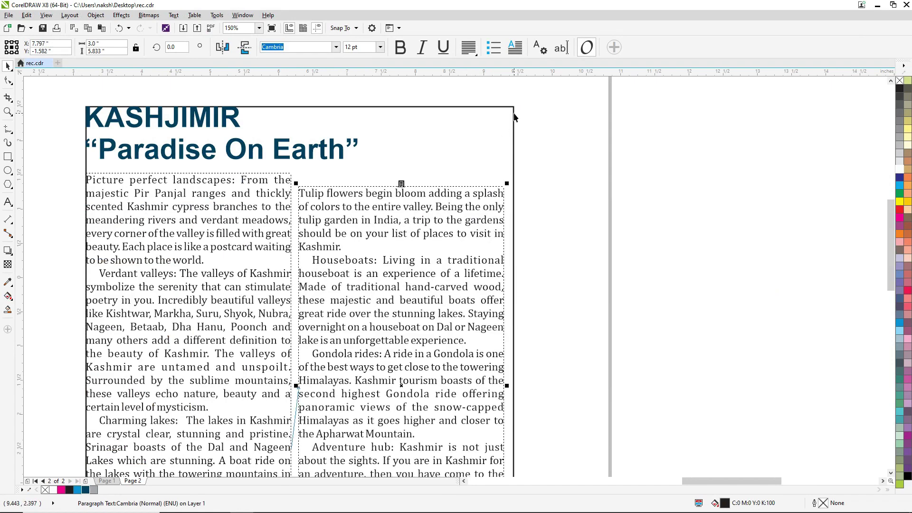
left_click(514, 113, "shift")
key("r")
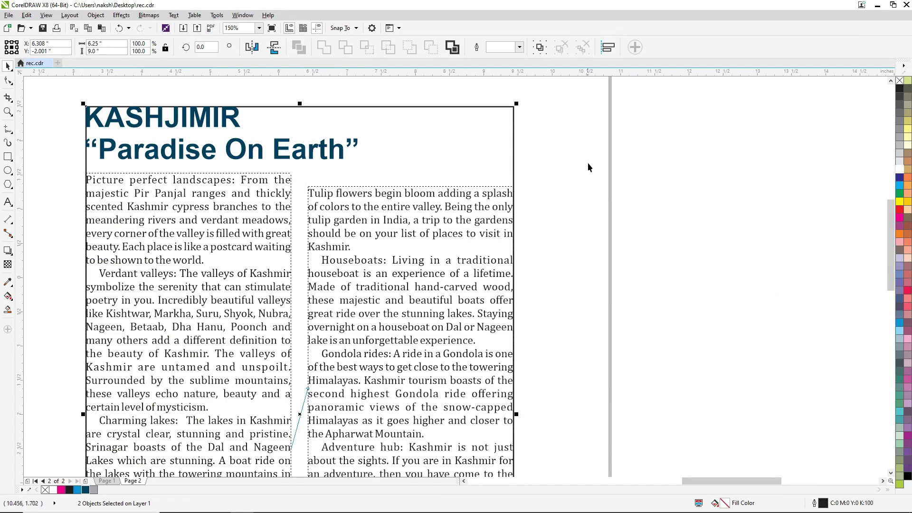
left_click(588, 162)
Align the tops of the two text columns and move both frames up closer to the heading.
left_click(167, 250)
left_click(356, 236, "shift")
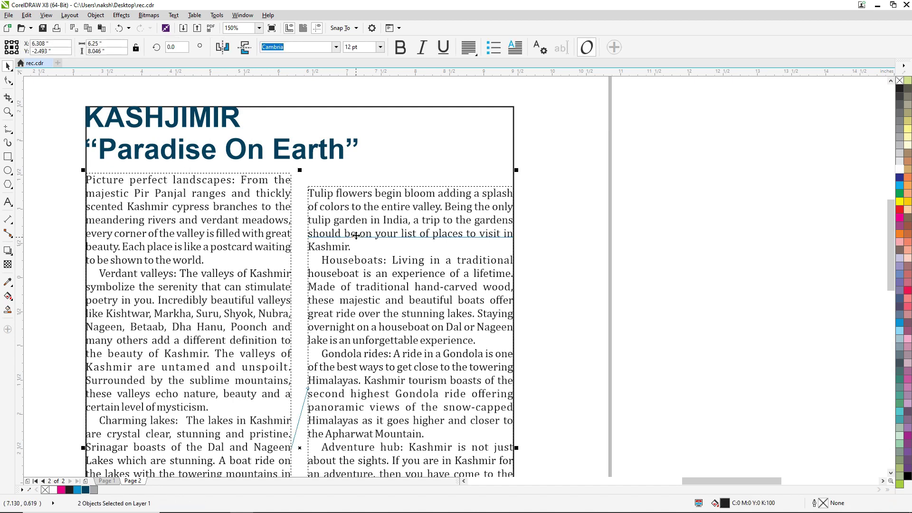
key("t")
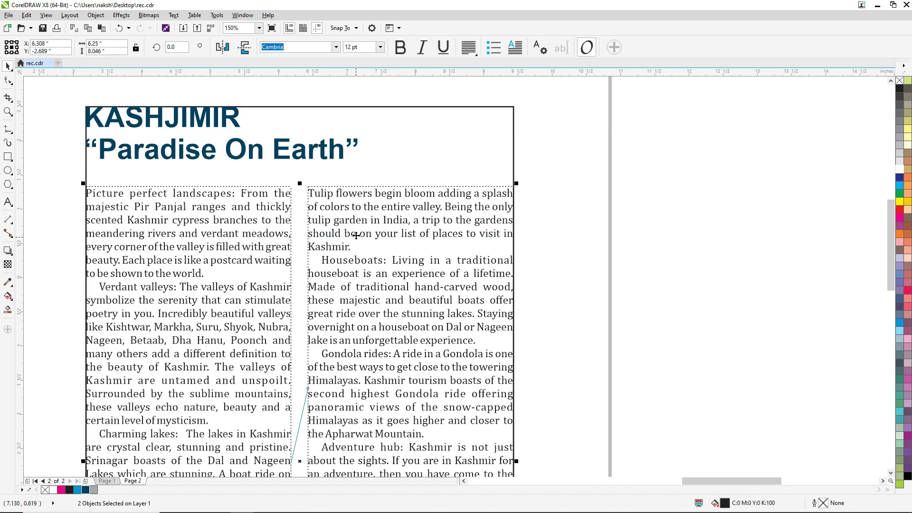
left_click_drag(356, 235, 356, 235)
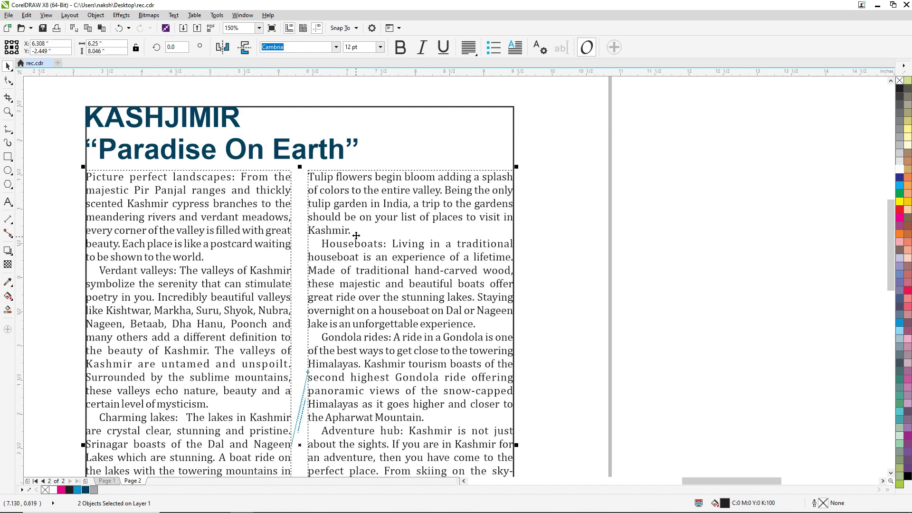
left_click(644, 191)
scroll(572, 199, "down", 2)
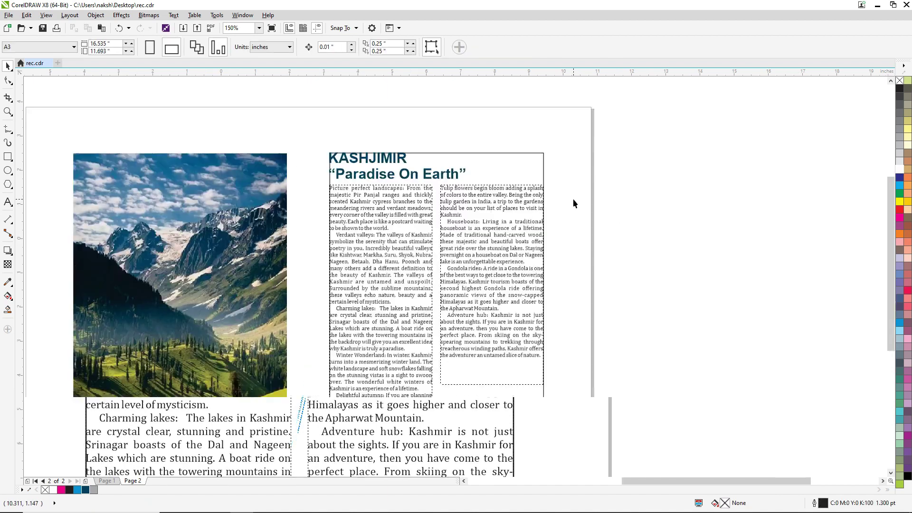
left_click(394, 444)
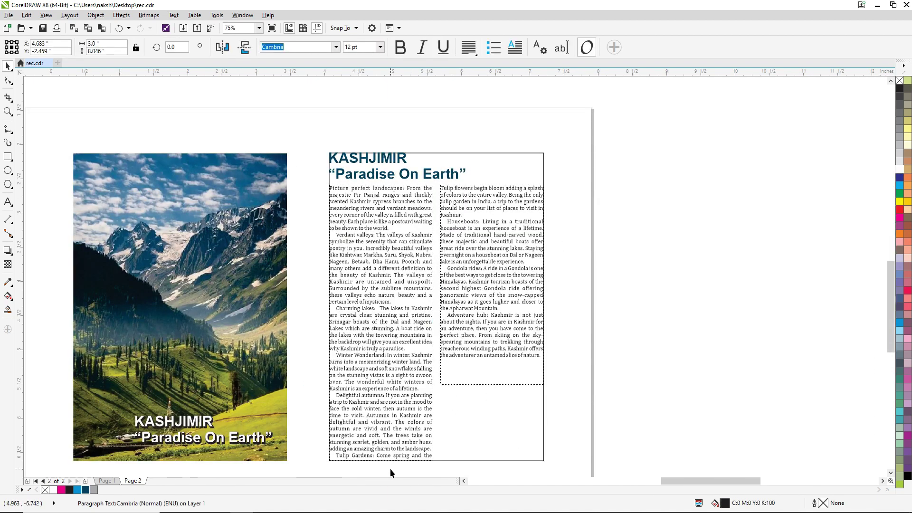
scroll(390, 468, "up", 2)
scroll(351, 411, "down", 2)
left_click(725, 182)
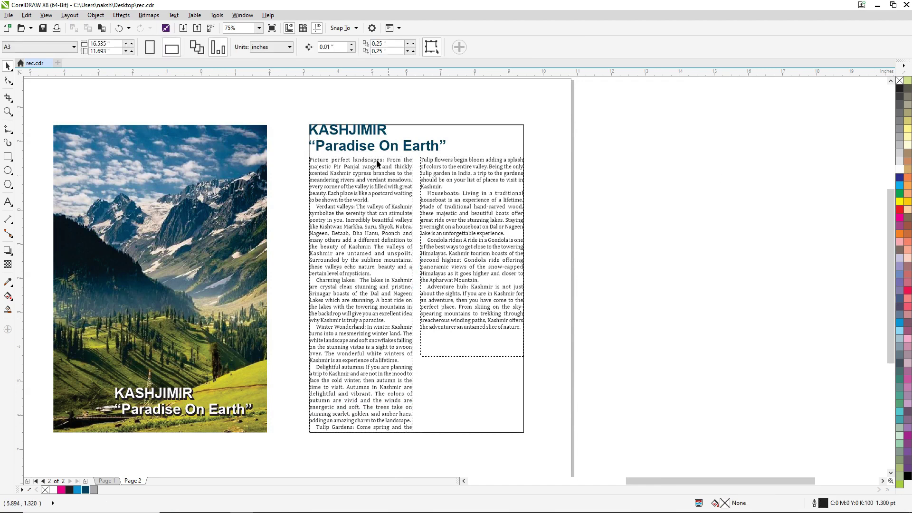
Add a drop cap to the opening paragraph, "Picture perfect landscapes", in the first text column.
scroll(319, 160, "up", 2)
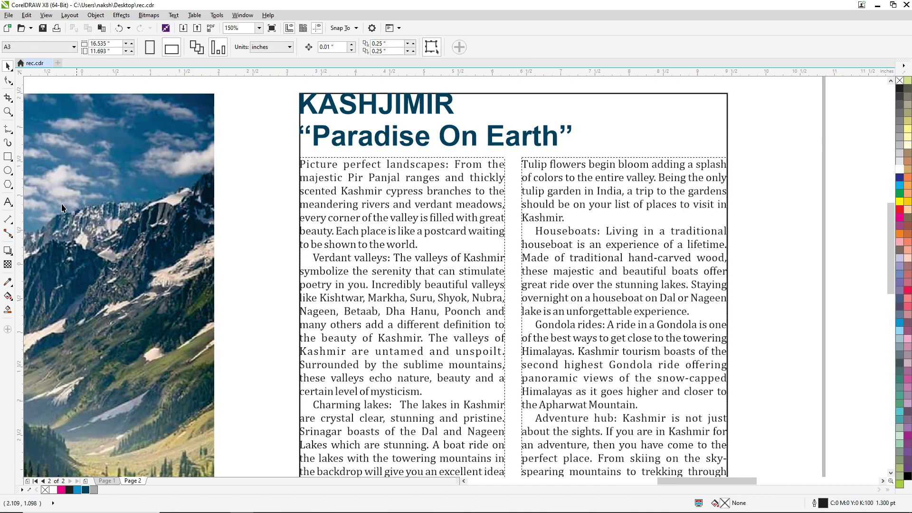
left_click(8, 202)
left_click(329, 169)
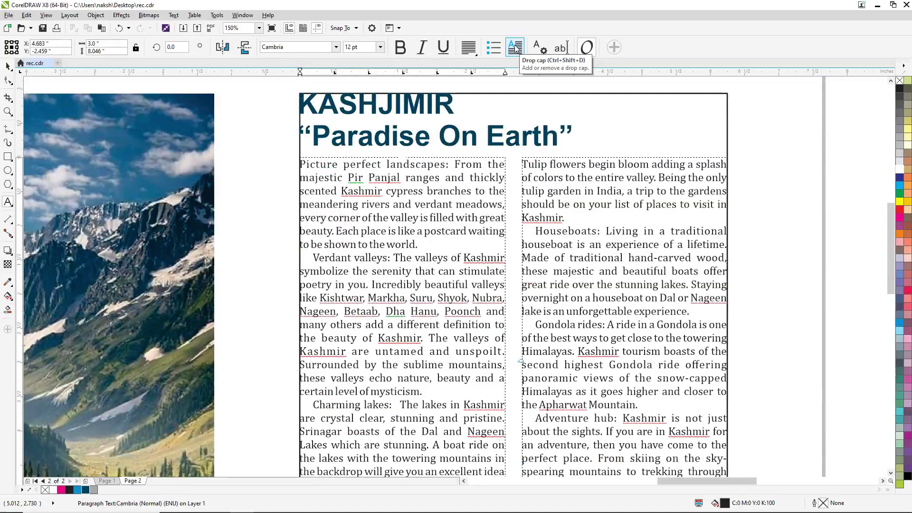
left_click(516, 69)
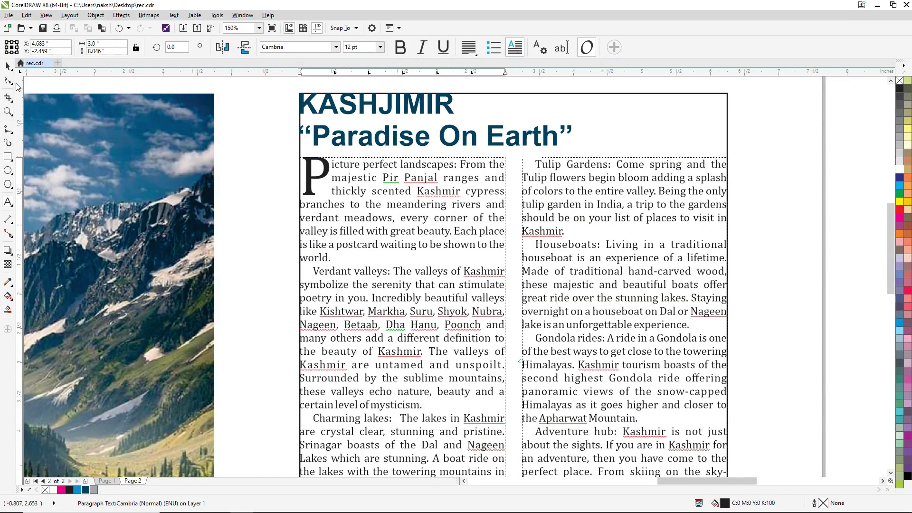
left_click(8, 66)
scroll(197, 204, "down", 2)
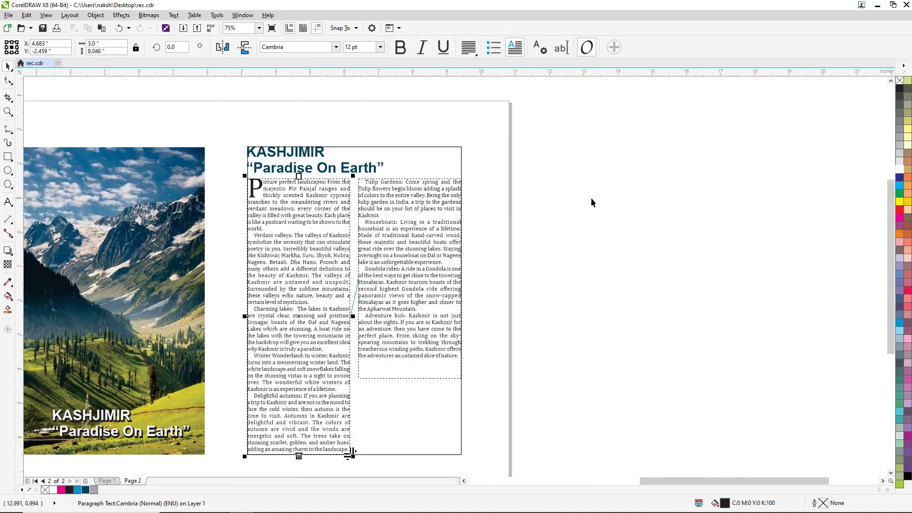
left_click(591, 197)
Place the cut-out photo of the two children over the middle of the two text columns.
scroll(617, 198, "down", 3)
left_click_drag(719, 249, 393, 245)
scroll(399, 241, "up", 2)
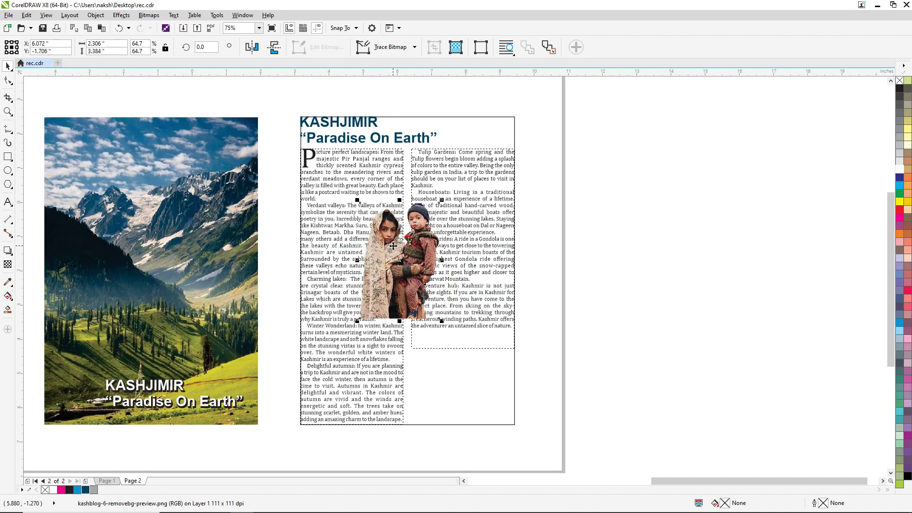
Try the contour text wrap styles on the children's photo, ending with contour Straddle Text.
left_click(507, 48)
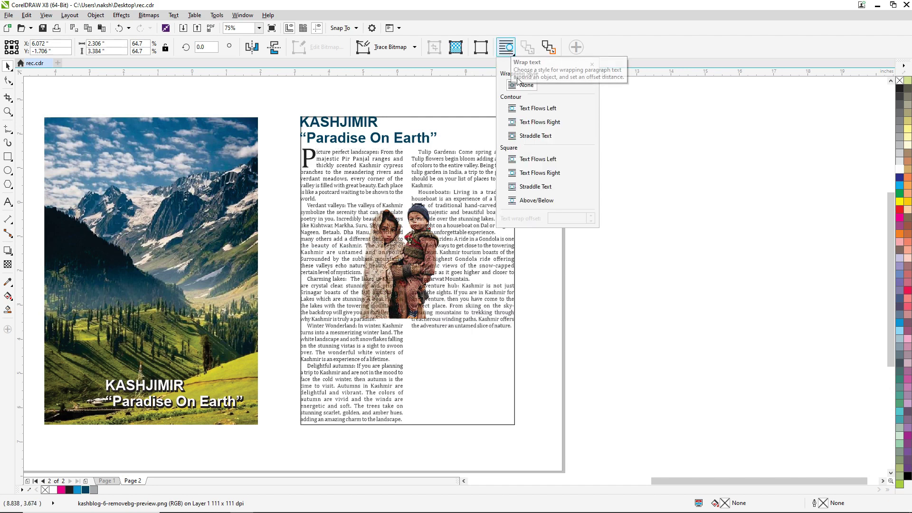
left_click(530, 123)
left_click(532, 135)
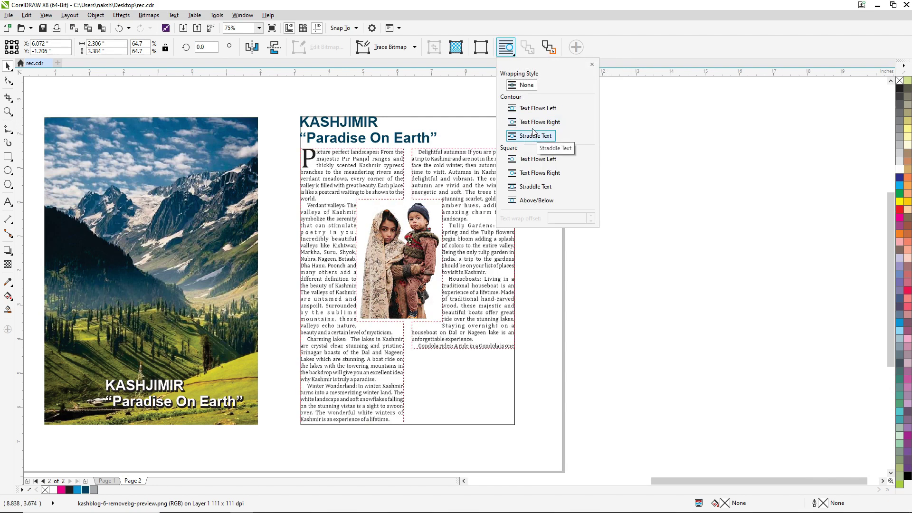
left_click(533, 109)
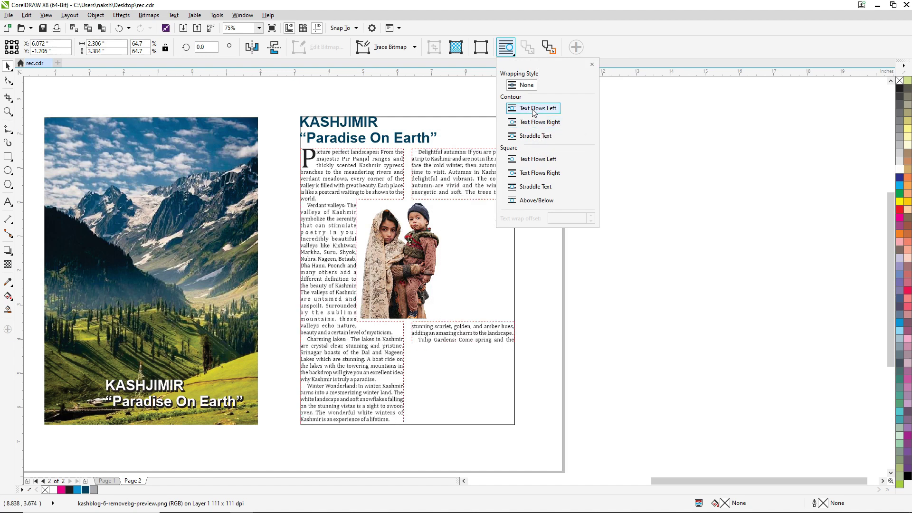
left_click(532, 122)
left_click(532, 136)
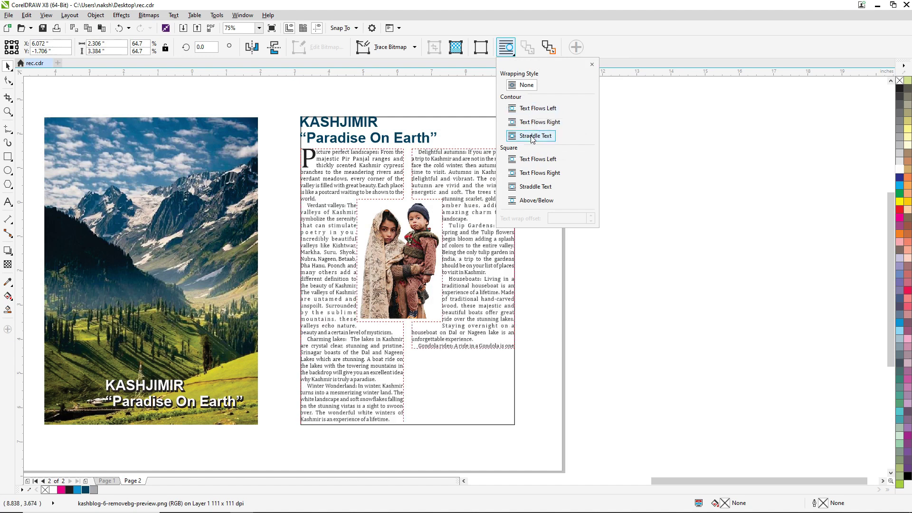
left_click(668, 170)
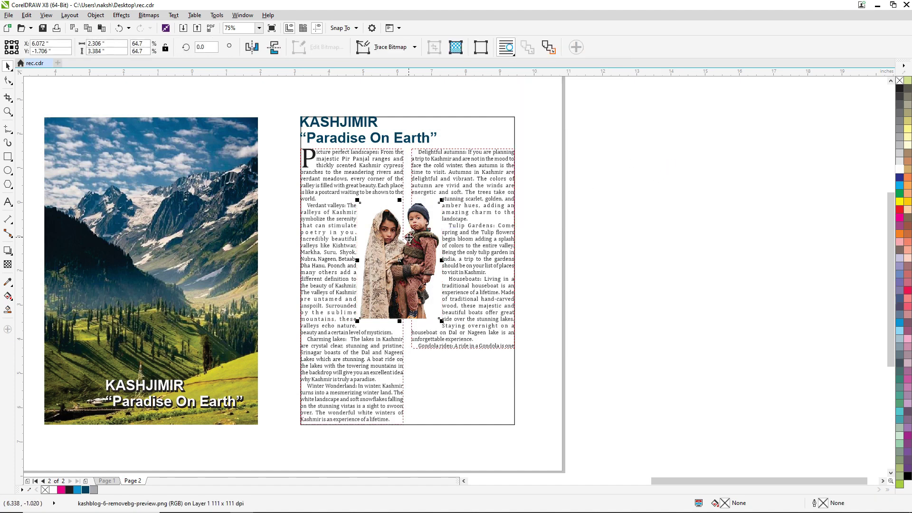
Set the photo's text wrapping style to None and move the photo off the page to its right.
left_click(514, 50)
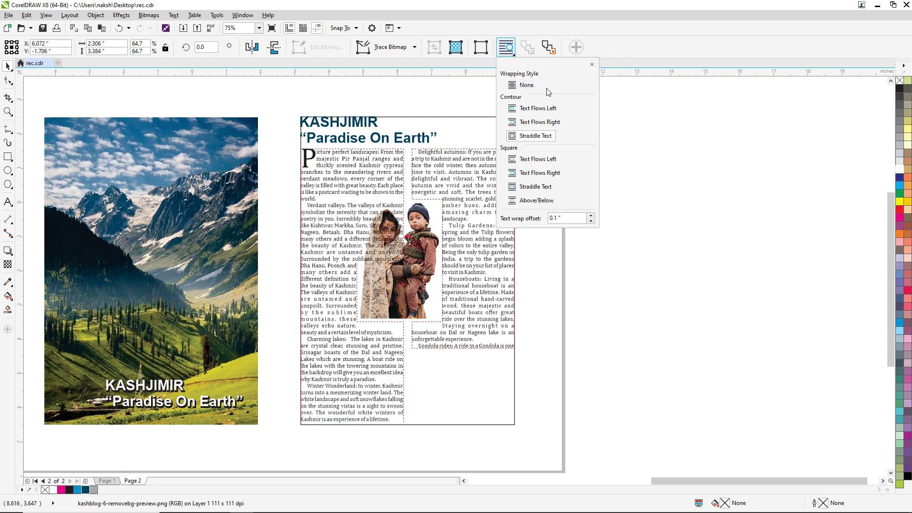
left_click(519, 86)
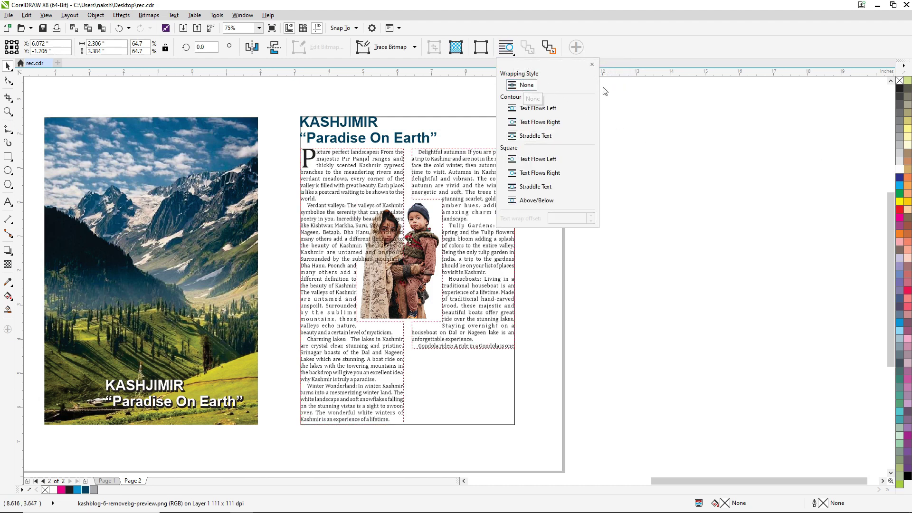
left_click(697, 94)
left_click_drag(420, 259, 646, 235)
Draw a closed freehand outline about 2.45 × 3.45 inches around the two children in the photo.
scroll(683, 208, "up", 2)
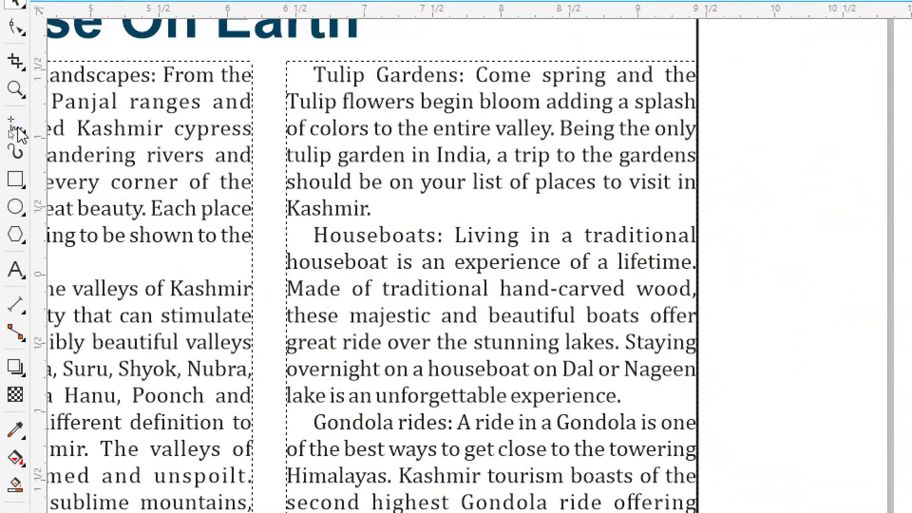
left_click(17, 132)
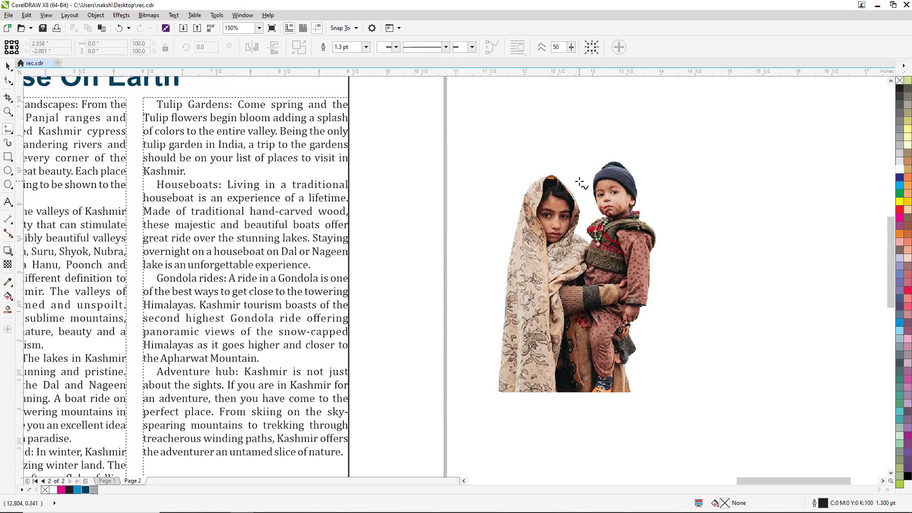
left_click(579, 182)
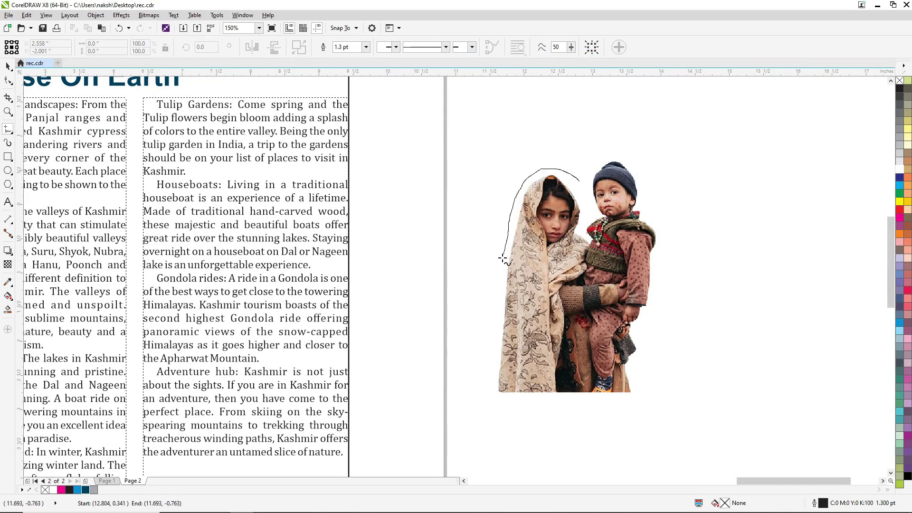
mouse_move(497, 282)
left_mouse_down()
mouse_move(497, 376)
mouse_move(544, 388)
left_mouse_up()
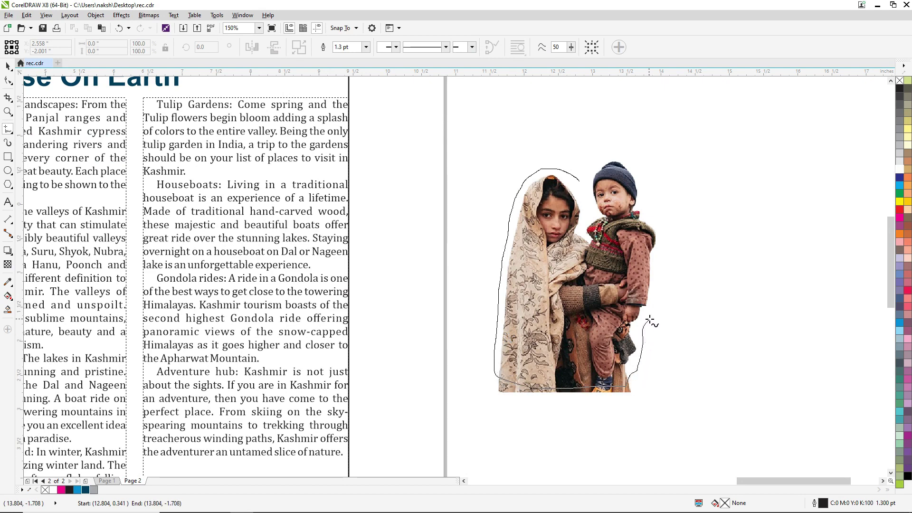
left_click_drag(649, 320, 662, 244)
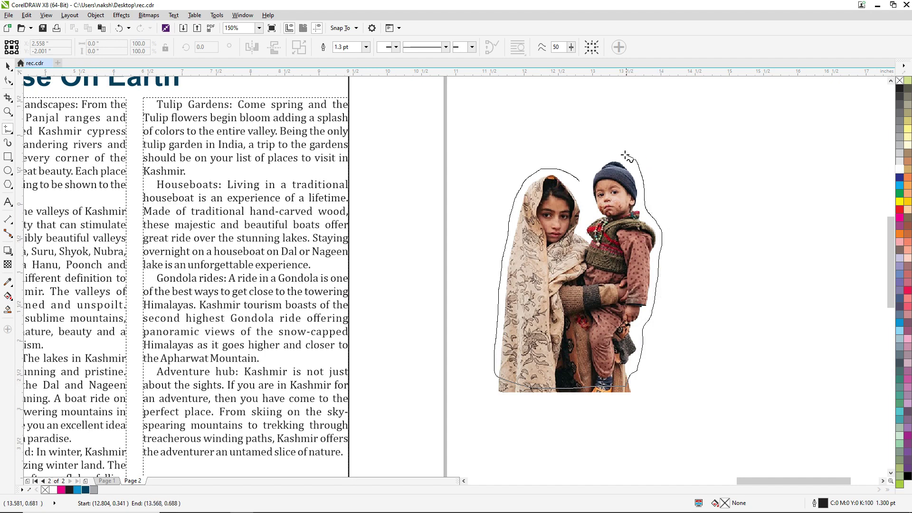
left_click_drag(583, 189, 581, 183)
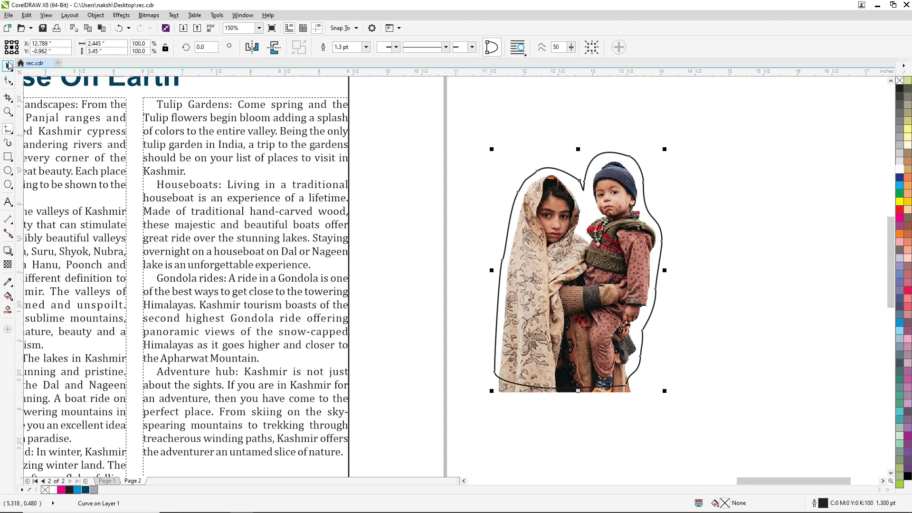
PowerClip the photo of the two children inside the freehand outline drawn around them.
left_click(520, 408)
left_click(498, 389)
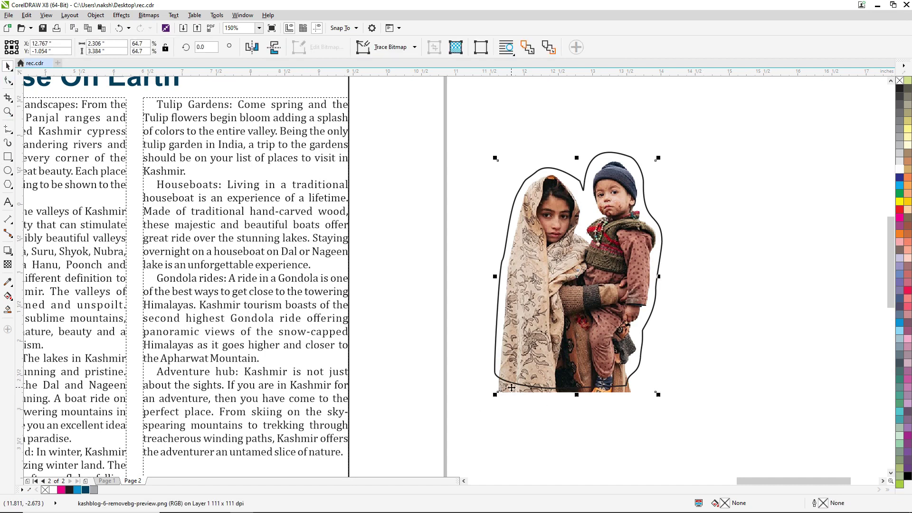
right_click(511, 387)
left_click(539, 121)
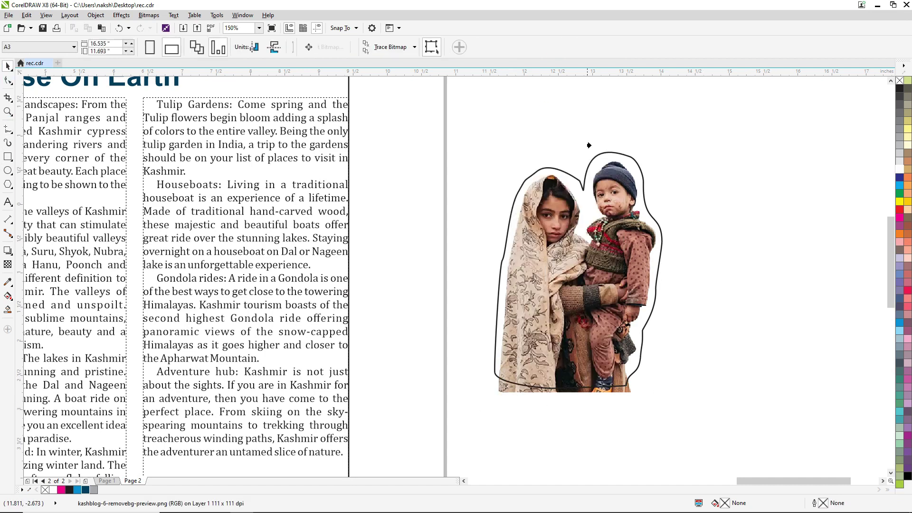
left_click(614, 155)
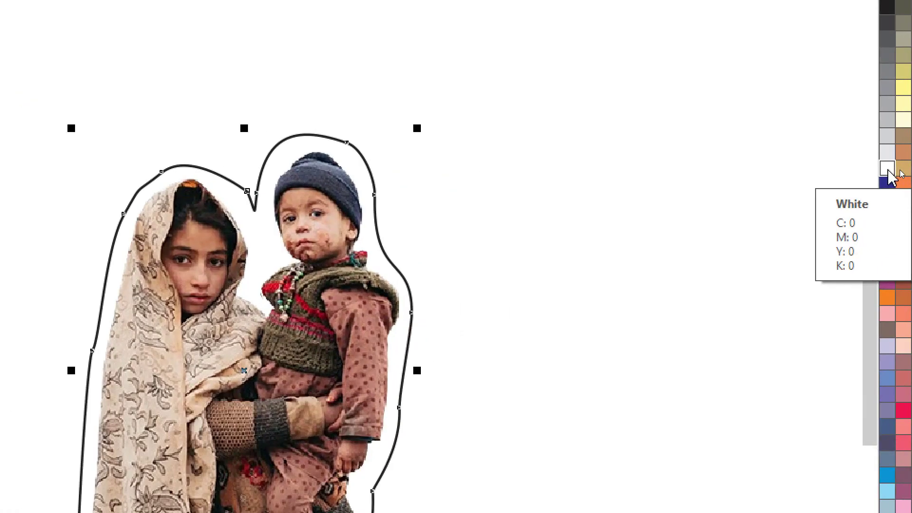
Give the clipped photo's frame a white fill and no outline, and move it over the middle of the two text columns.
left_click(900, 166)
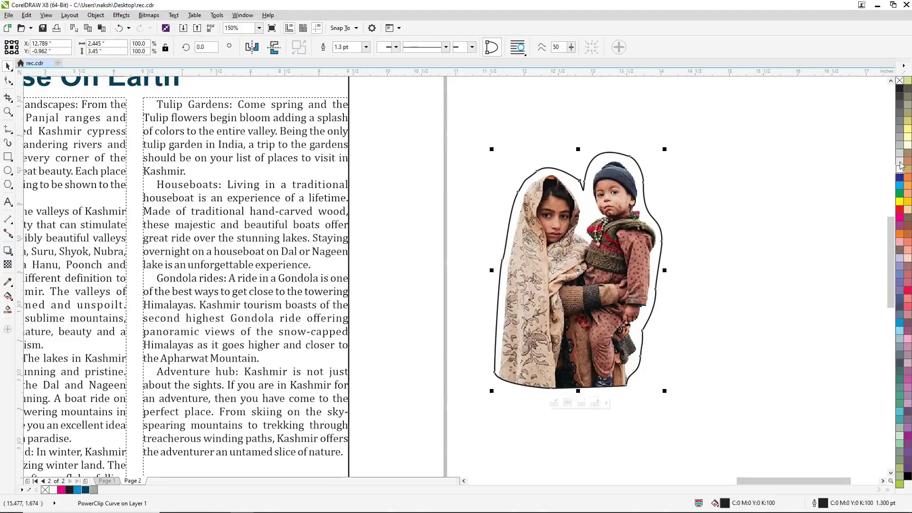
right_click(900, 82)
key("F3")
left_click_drag(633, 233, 408, 234)
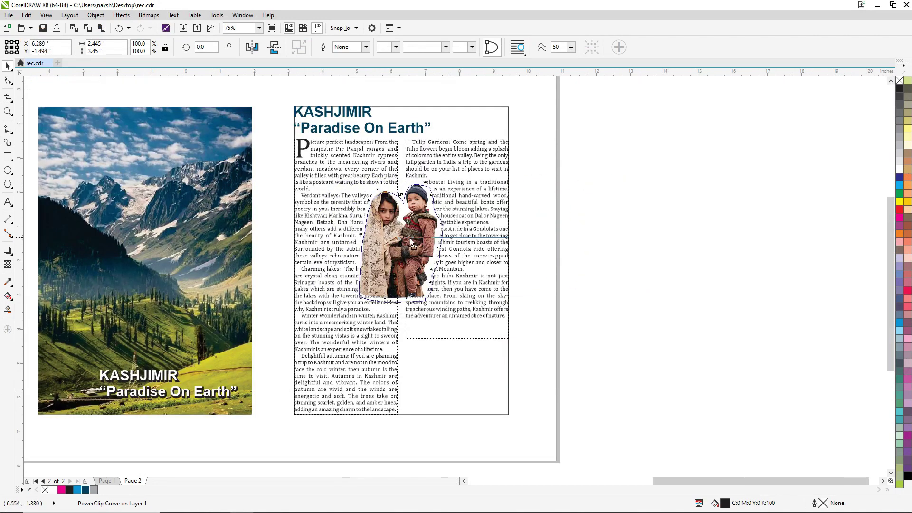
Reshape the photo's frame by pulling its node above the boy's hat inward, closer to his head.
scroll(409, 198, "up", 3)
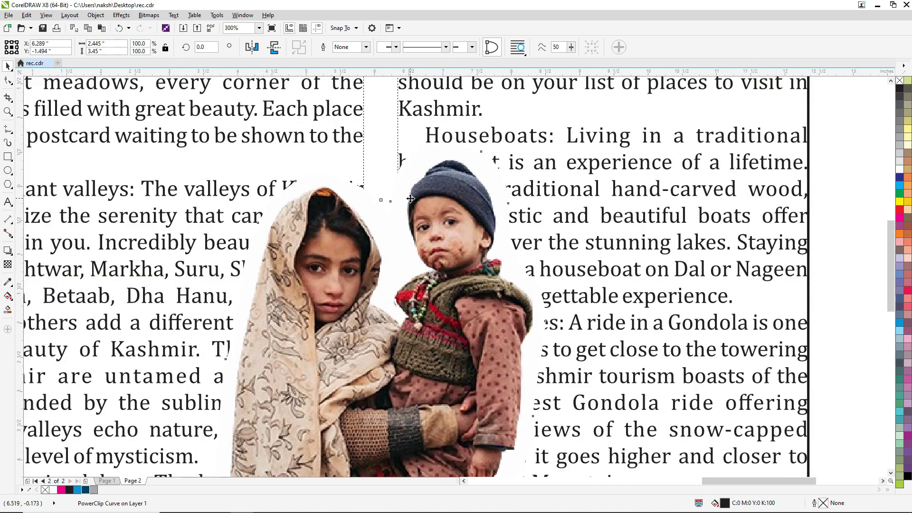
scroll(411, 198, "down", 2)
left_click(8, 82)
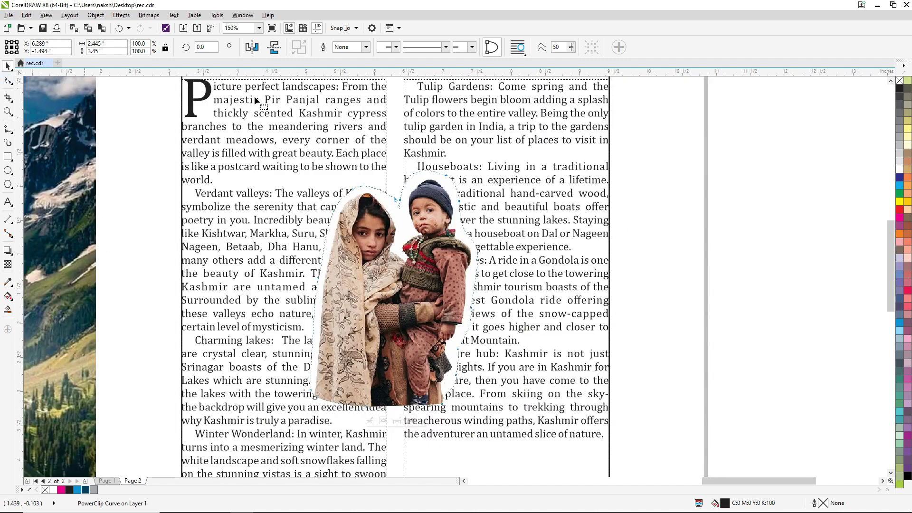
scroll(390, 224, "up", 2)
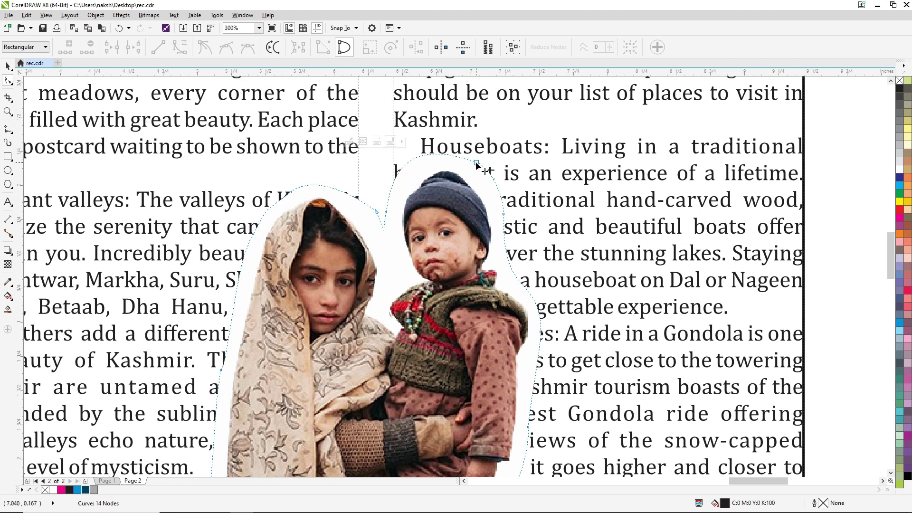
left_click_drag(477, 164, 452, 169)
scroll(354, 215, "down", 2)
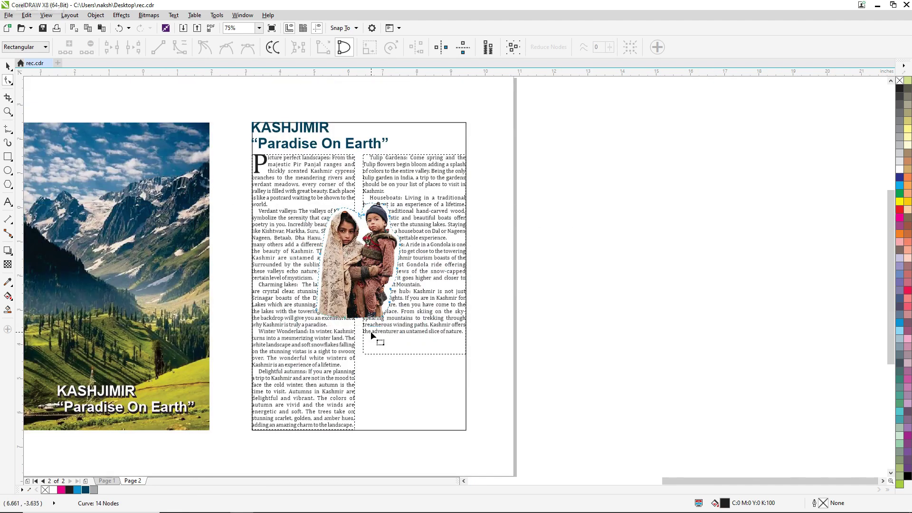
Wrap the text around the clipped photo with the contour Straddle Text style.
left_click(6, 67)
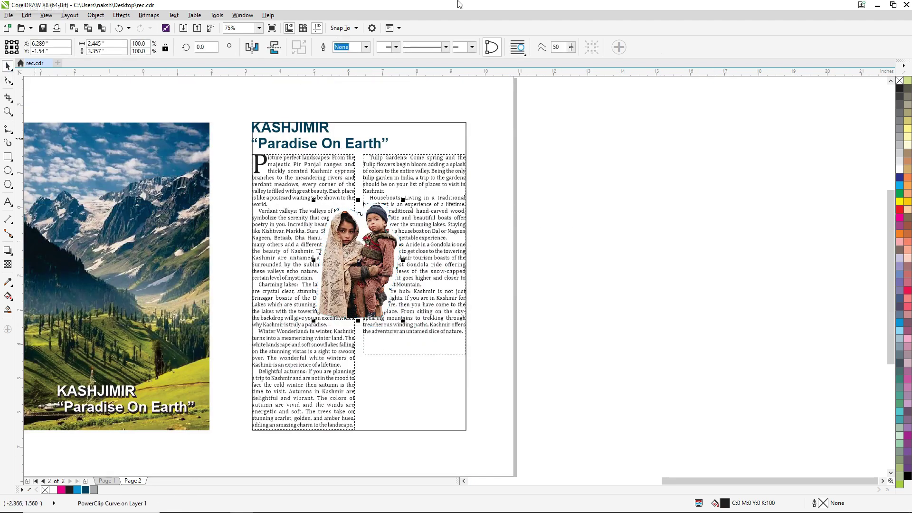
left_click(521, 54)
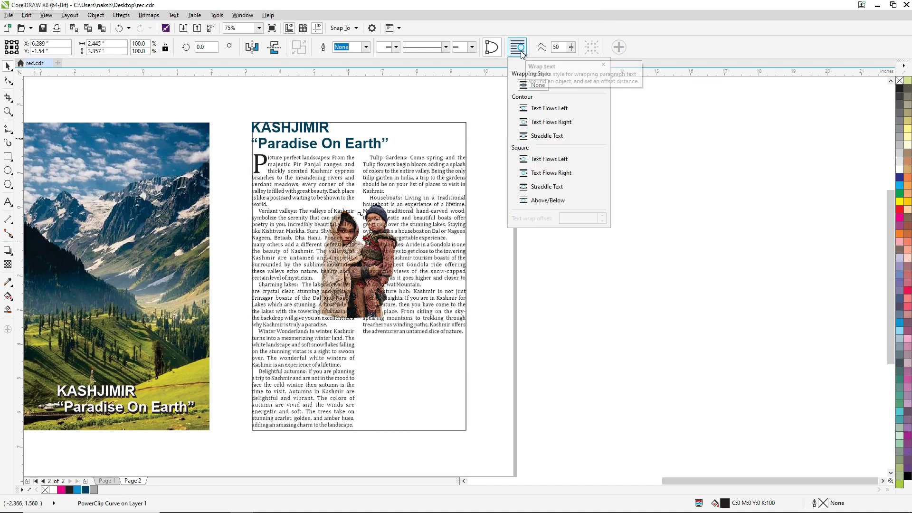
left_click(537, 136)
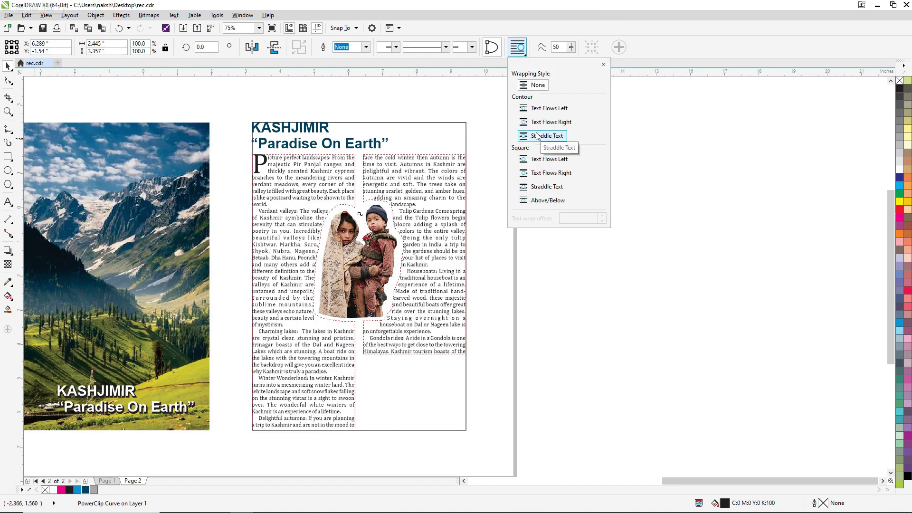
left_click(539, 137)
left_click(660, 148)
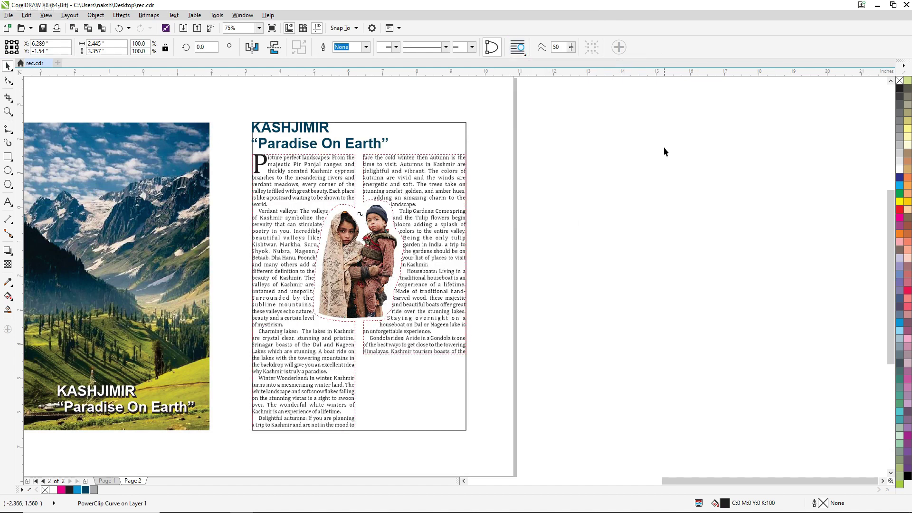
left_click(663, 147)
Examine the frame's nodes and how the text in both columns follows the contour around the children.
left_click(376, 253)
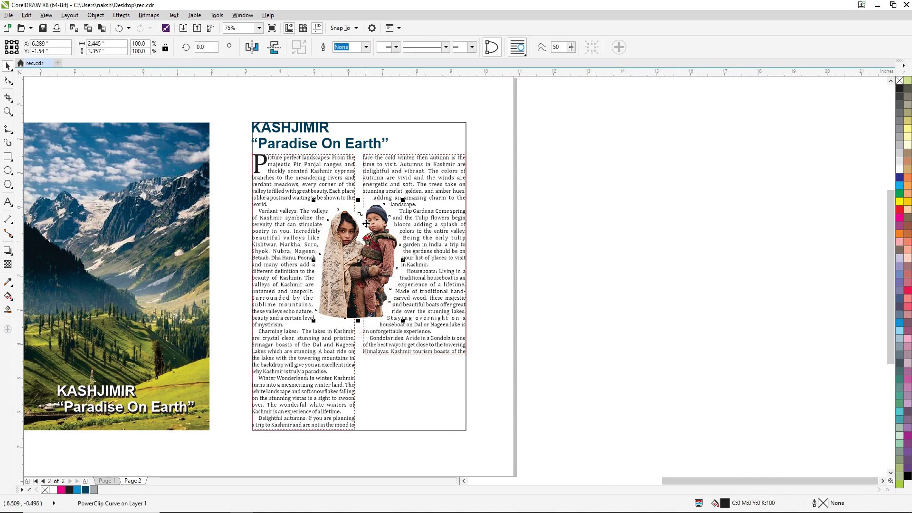
scroll(368, 219, "up", 2)
left_click(9, 81)
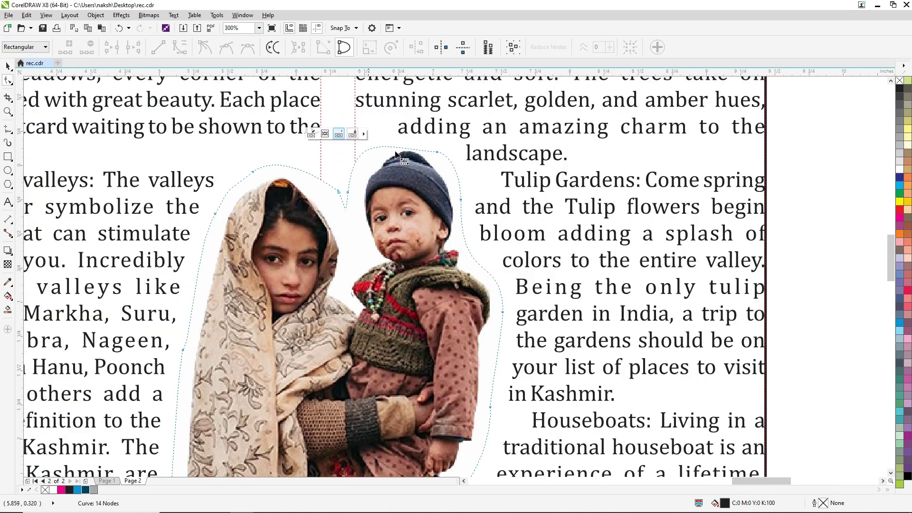
left_click(503, 313)
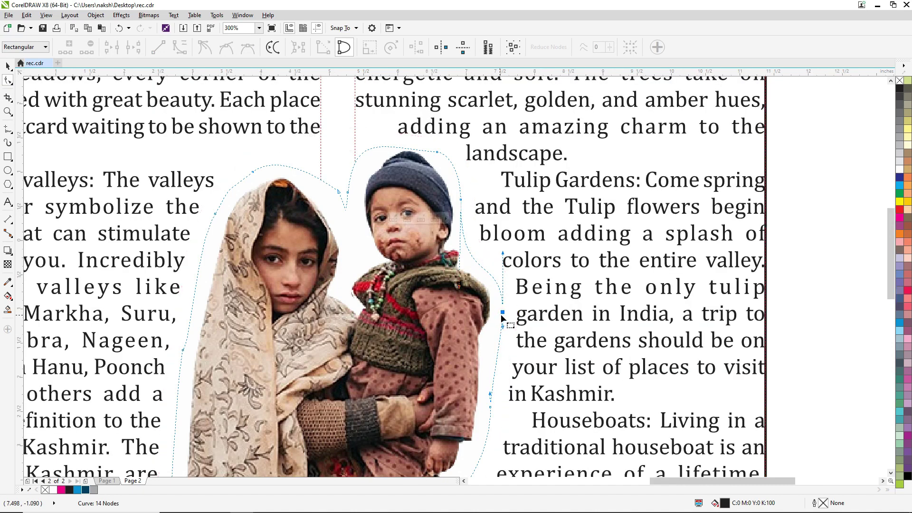
scroll(503, 317, "down", 2)
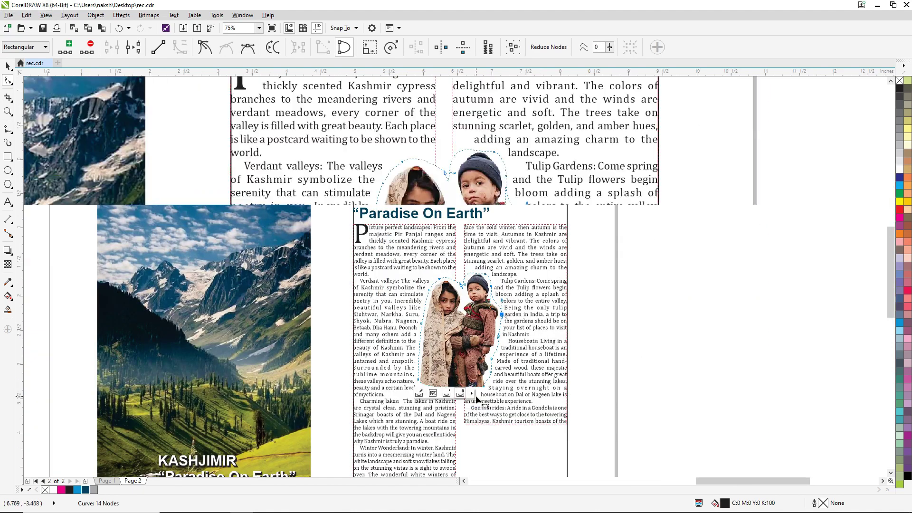
scroll(413, 280, "down", 1)
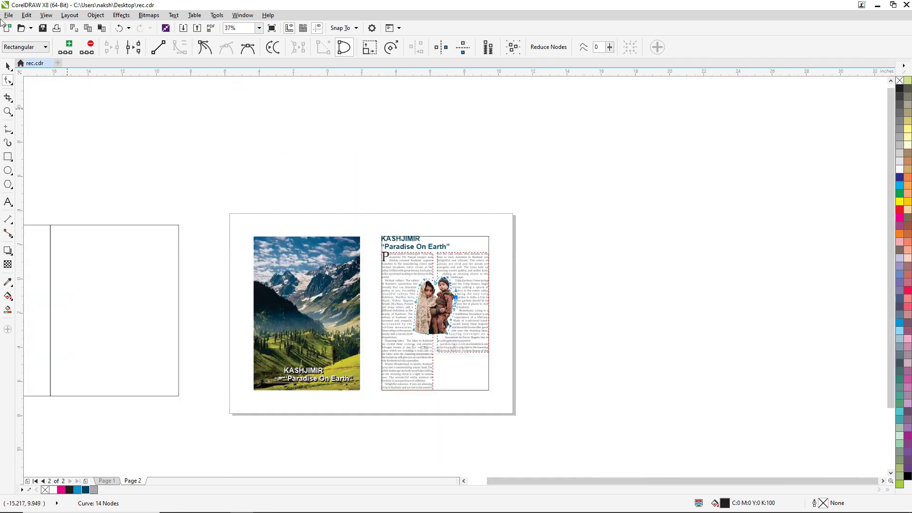
left_click(8, 66)
left_click(439, 437)
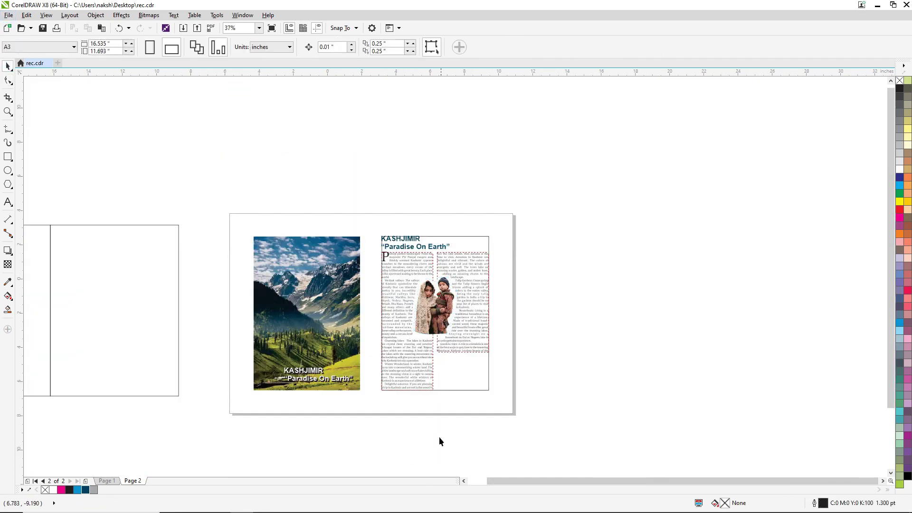
Extend the second text column down to the bottom edge of the text page's rectangle, making it about 8.07 inches tall.
scroll(426, 404, "up", 1)
left_click(503, 298)
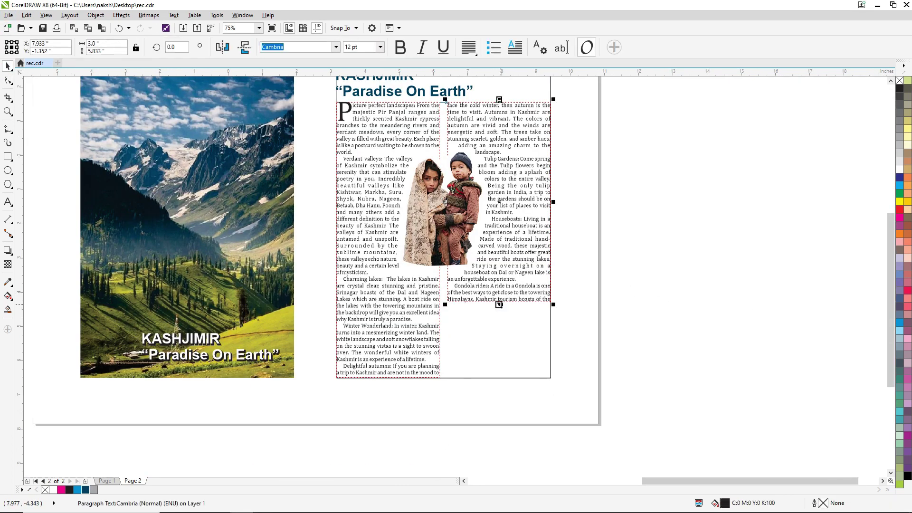
left_click_drag(500, 304, 509, 383)
left_click(608, 336)
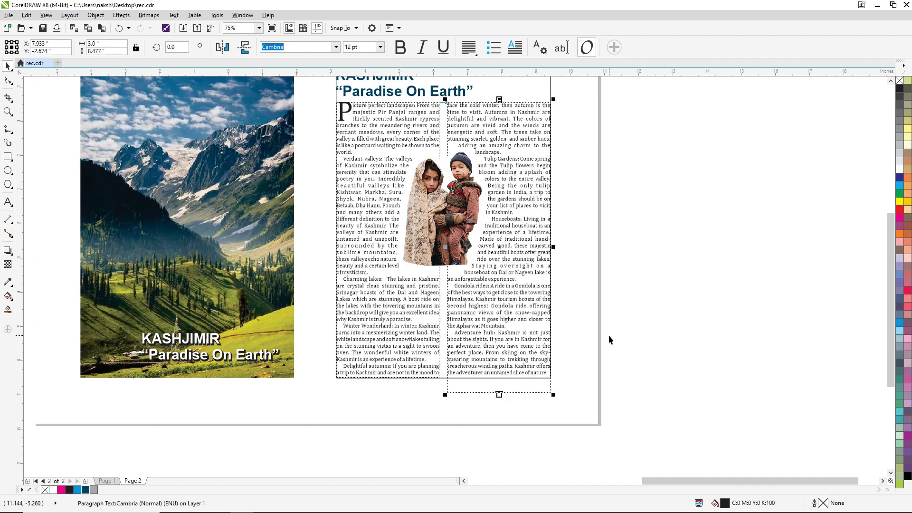
left_click_drag(504, 386, 507, 359)
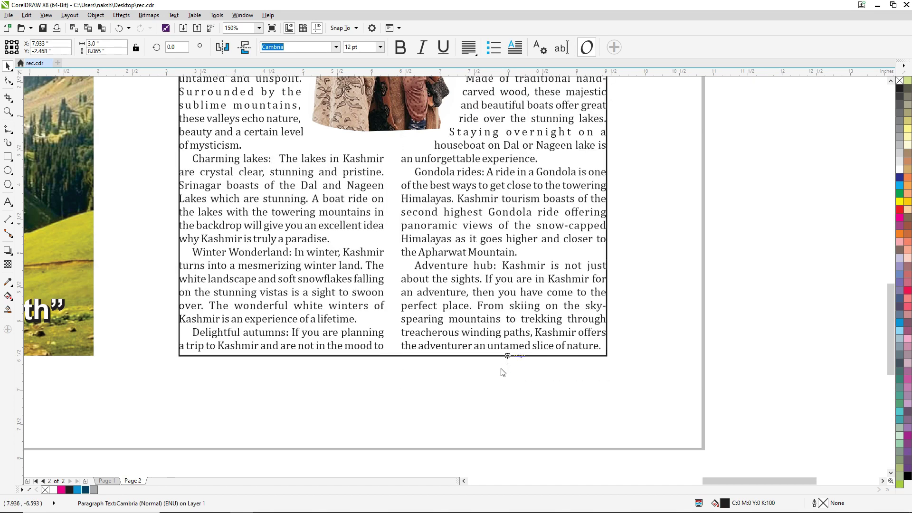
scroll(466, 365, "down", 4)
left_click(637, 193)
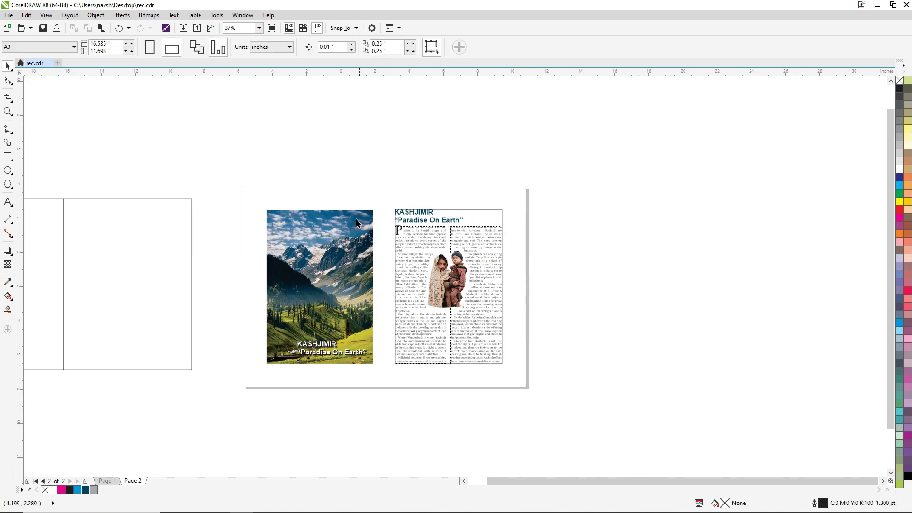
Delete the thin black rectangle framing the heading and the two text columns.
scroll(401, 251, "up", 4)
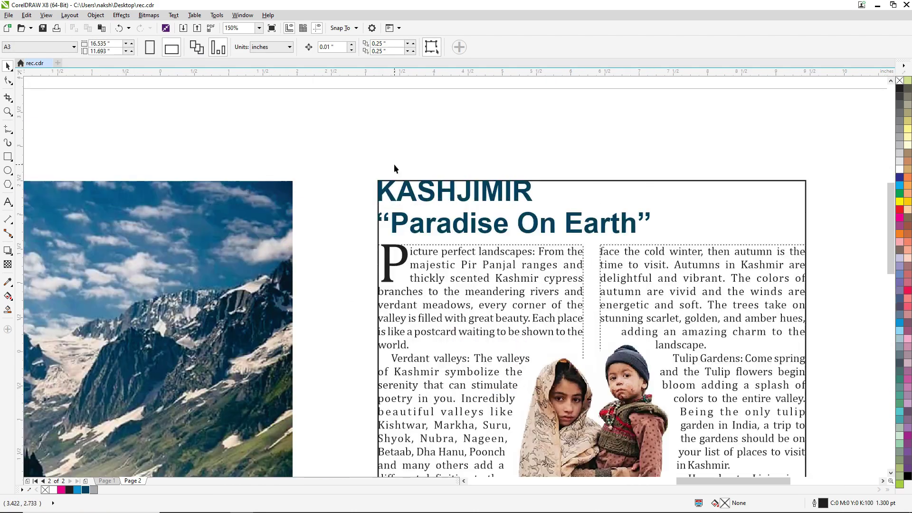
scroll(396, 171, "down", 2)
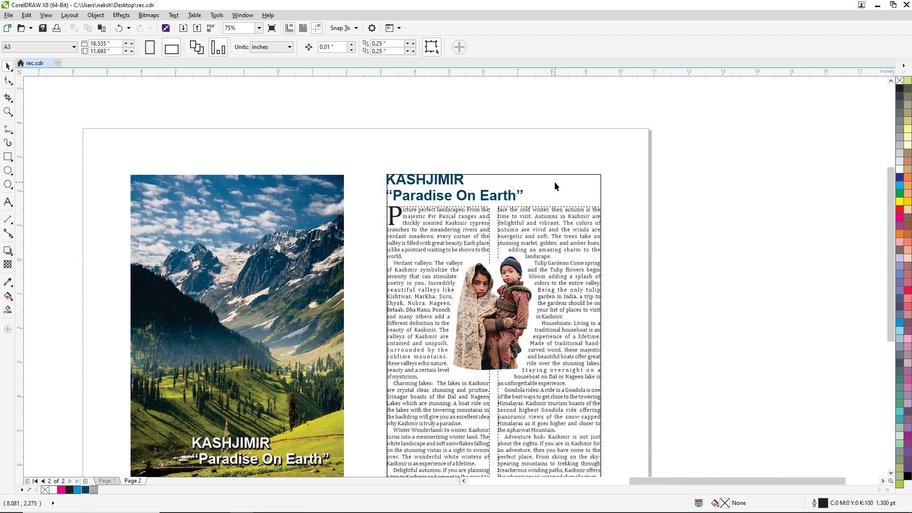
scroll(554, 185, "down", 2)
scroll(591, 184, "up", 2)
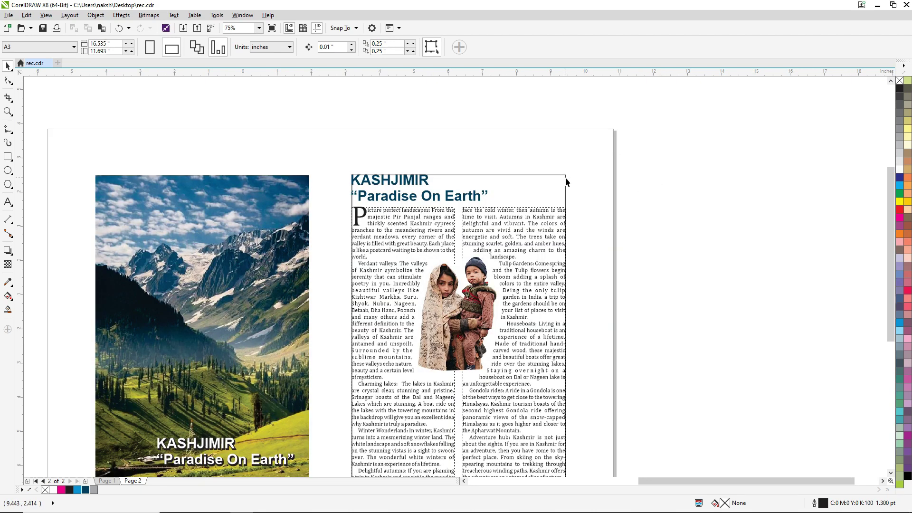
left_click(565, 176)
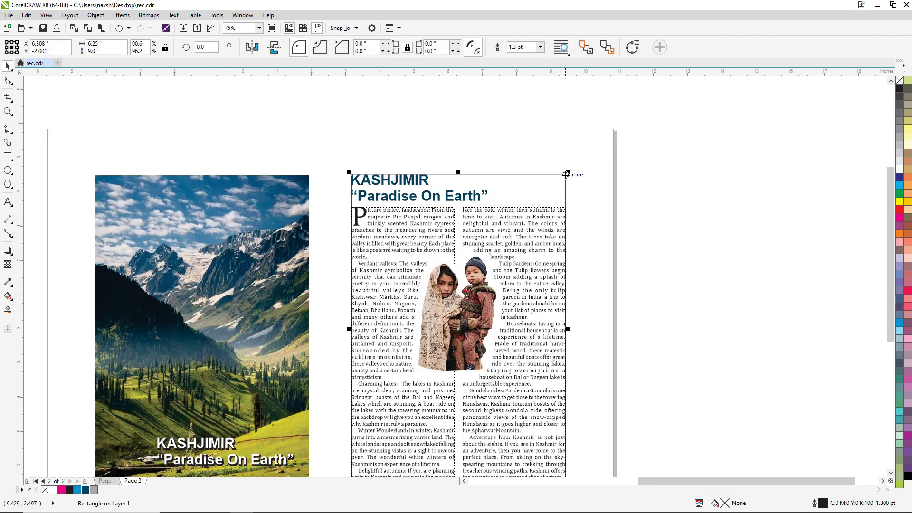
left_click(577, 172)
scroll(579, 171, "down", 2)
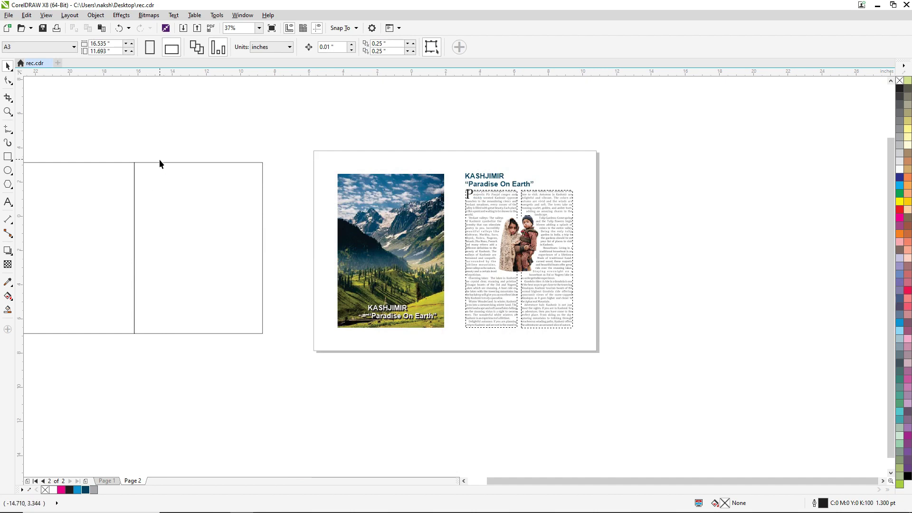
Centre the grouped 15 × 10 inch pair of page rectangles on the page, with a white fill and no outline.
left_click(171, 163)
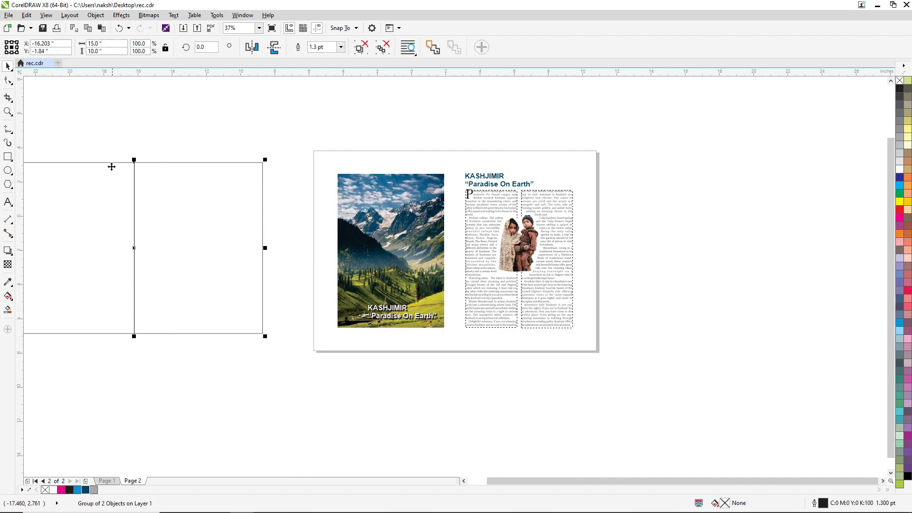
scroll(157, 121, "down", 5)
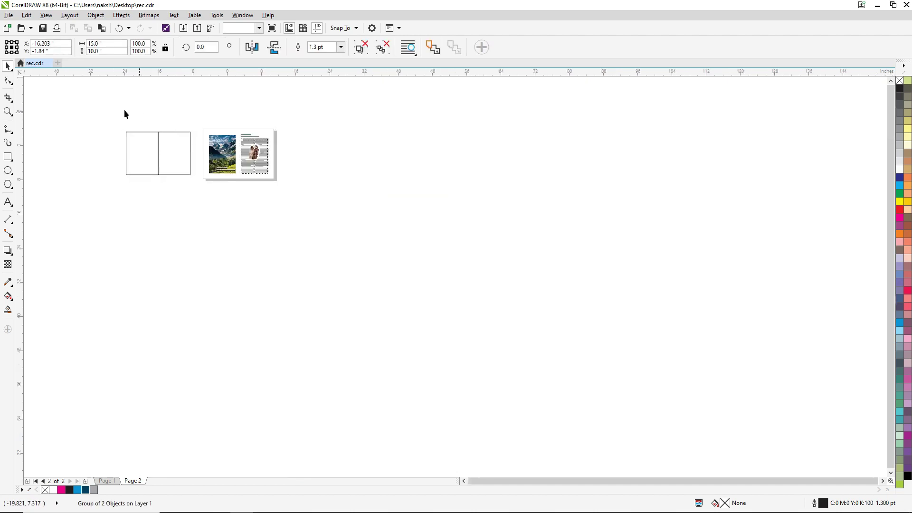
left_click_drag(90, 102, 195, 198)
scroll(147, 136, "up", 2)
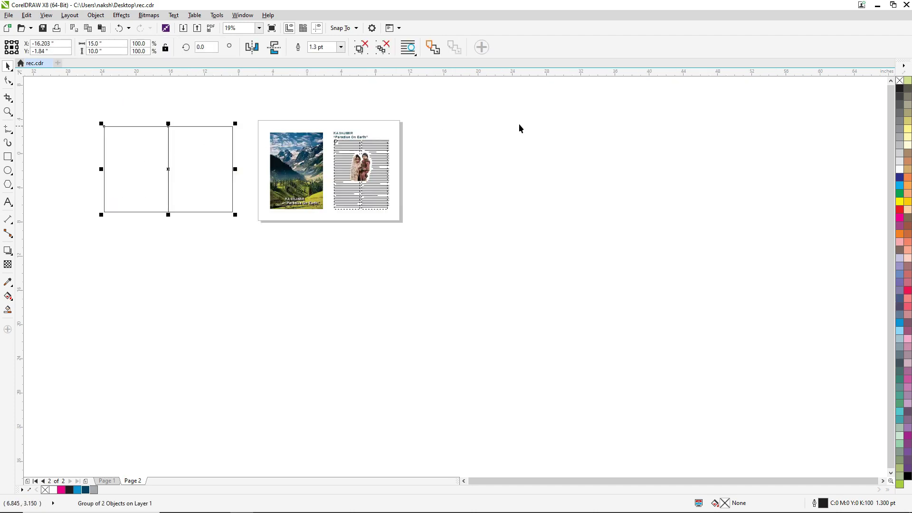
key("p")
scroll(299, 137, "up", 4)
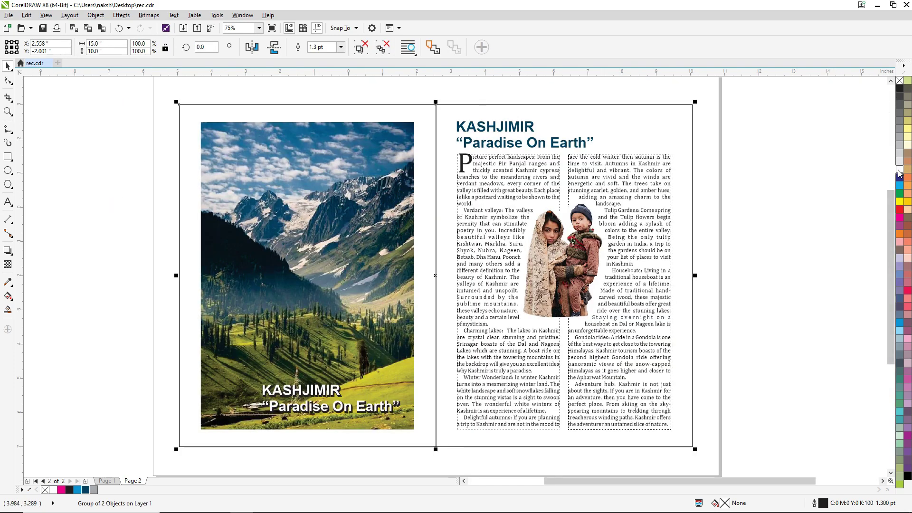
left_click(898, 169)
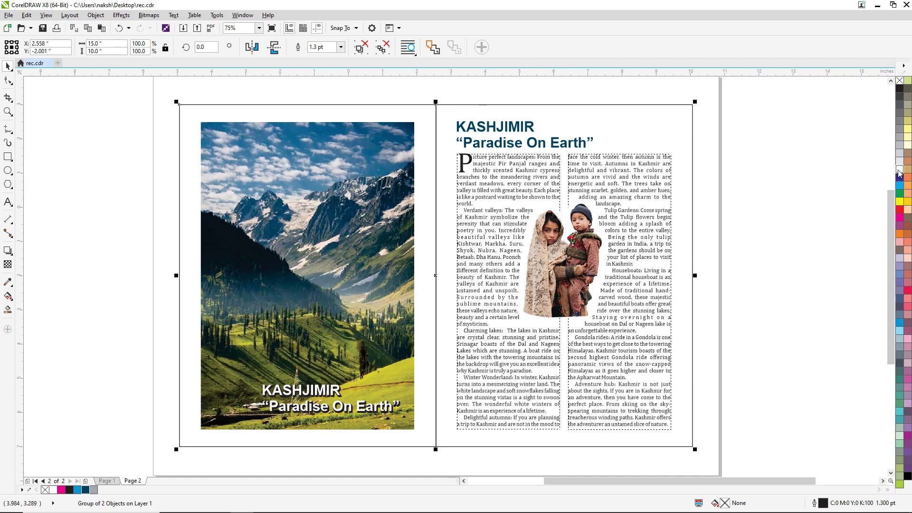
right_click(899, 81)
Add a page-sized 16.535 × 11.693 inch background rectangle behind the spread, filled with 30% black and without an outline.
scroll(469, 245, "down", 2)
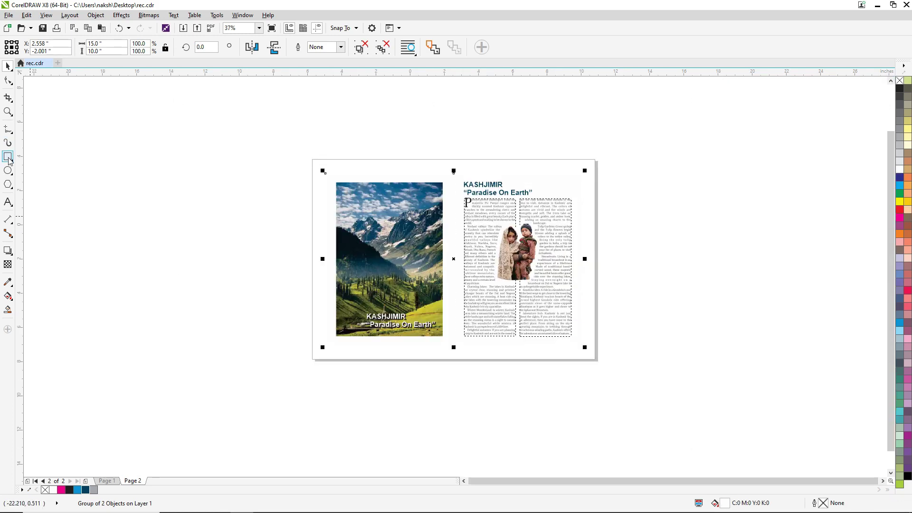
double_click(9, 160)
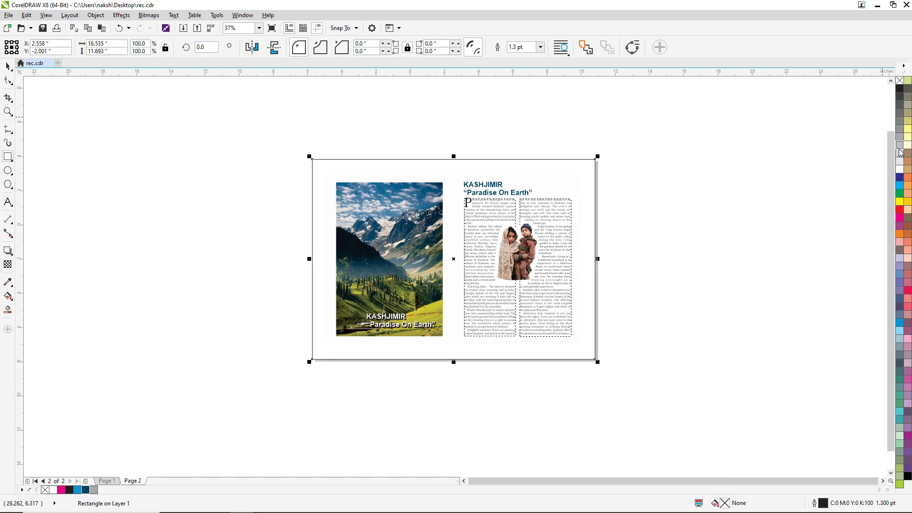
left_click(900, 149)
right_click(900, 82)
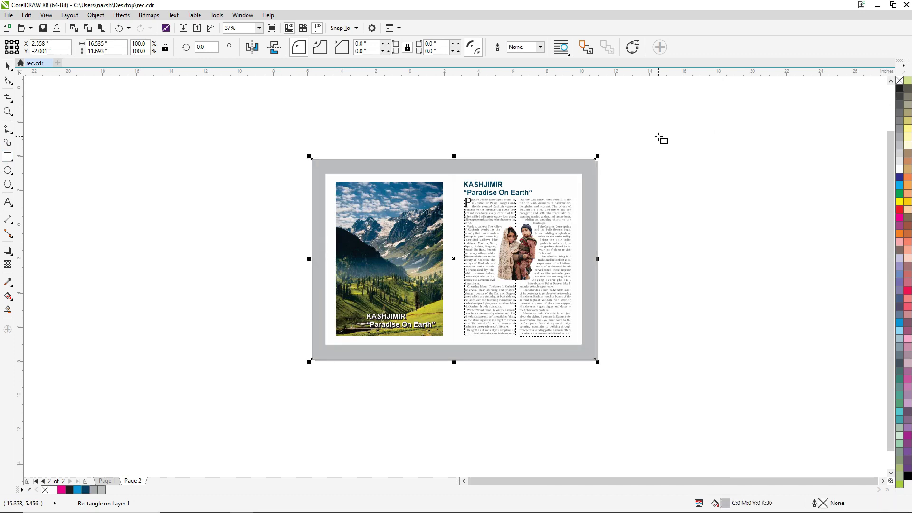
left_click(659, 138)
key("space")
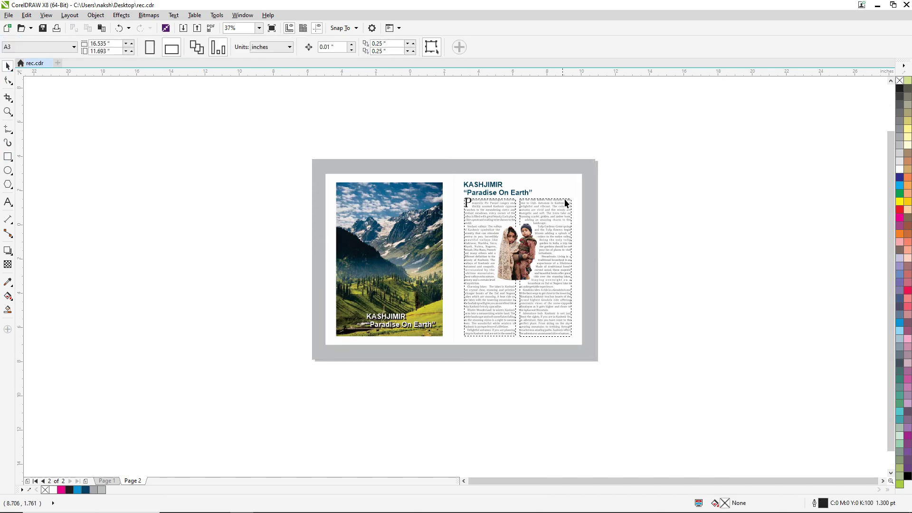
Examine the whole spread against its grey background, including the heading, both text columns and the wrap around the children's photo.
scroll(464, 205, "up", 5)
scroll(464, 206, "down", 3)
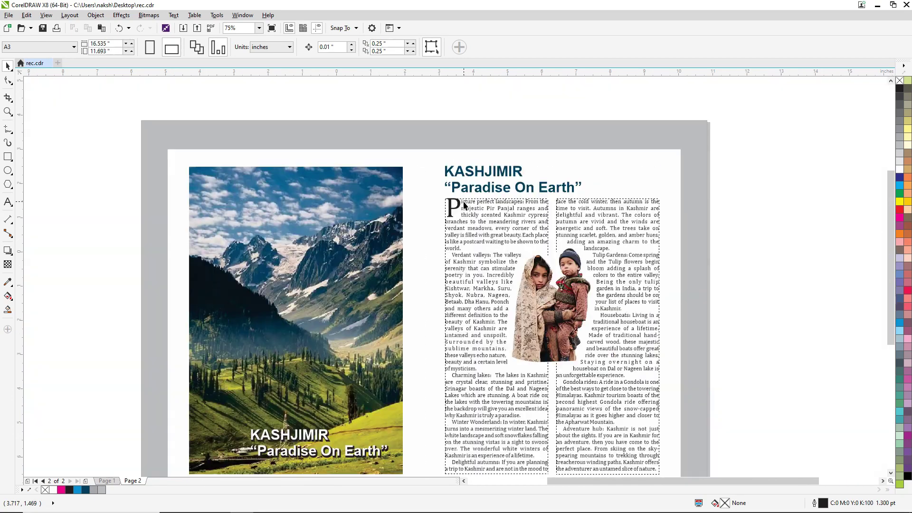
scroll(575, 269, "up", 2)
scroll(525, 272, "down", 2)
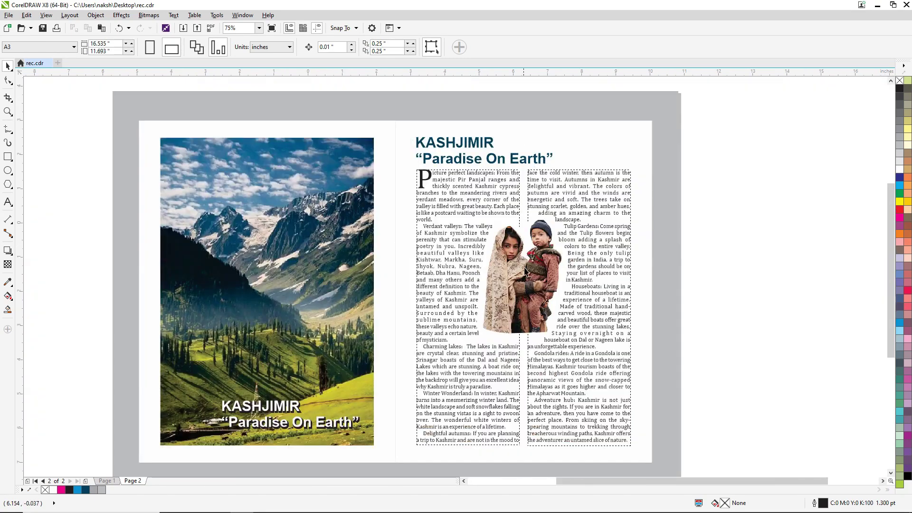
left_click(525, 272)
left_click(526, 272)
scroll(531, 241, "down", 1)
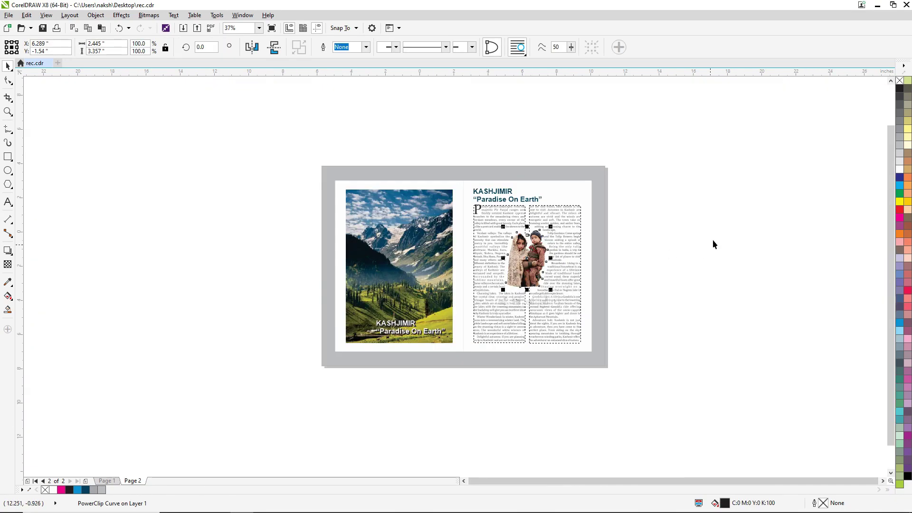
left_click(712, 242)
scroll(578, 282, "up", 1)
scroll(579, 281, "down", 1)
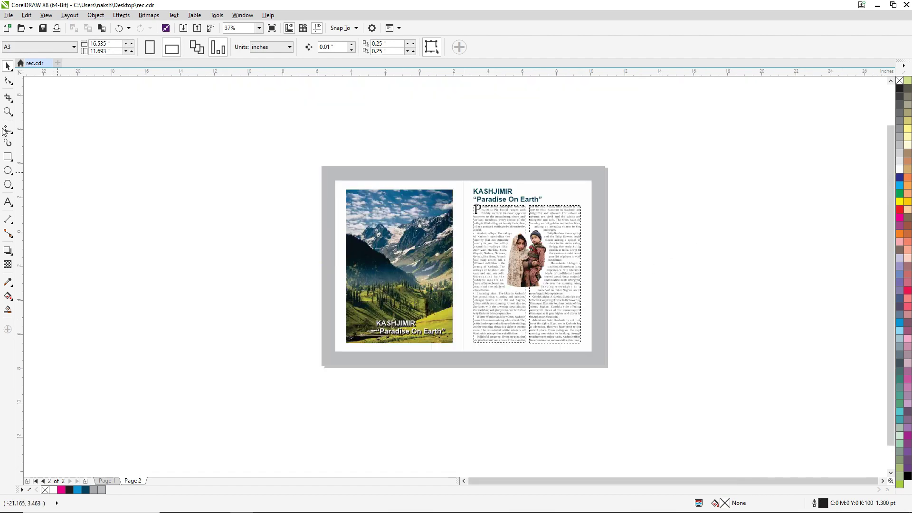
left_click_drag(302, 150, 617, 374)
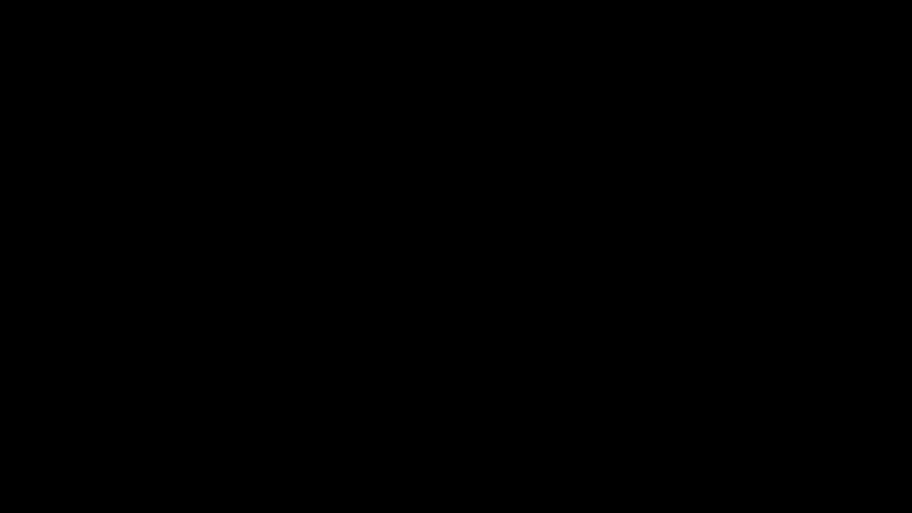